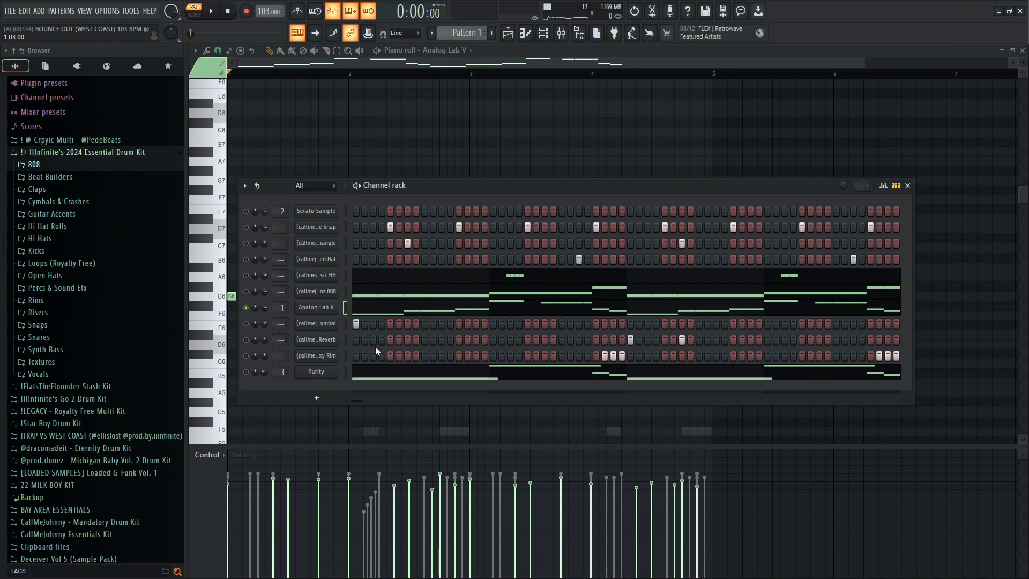
# Inspect the sample loaded in the Serato Sample channel and close the plugin
pyautogui.click(314, 212)
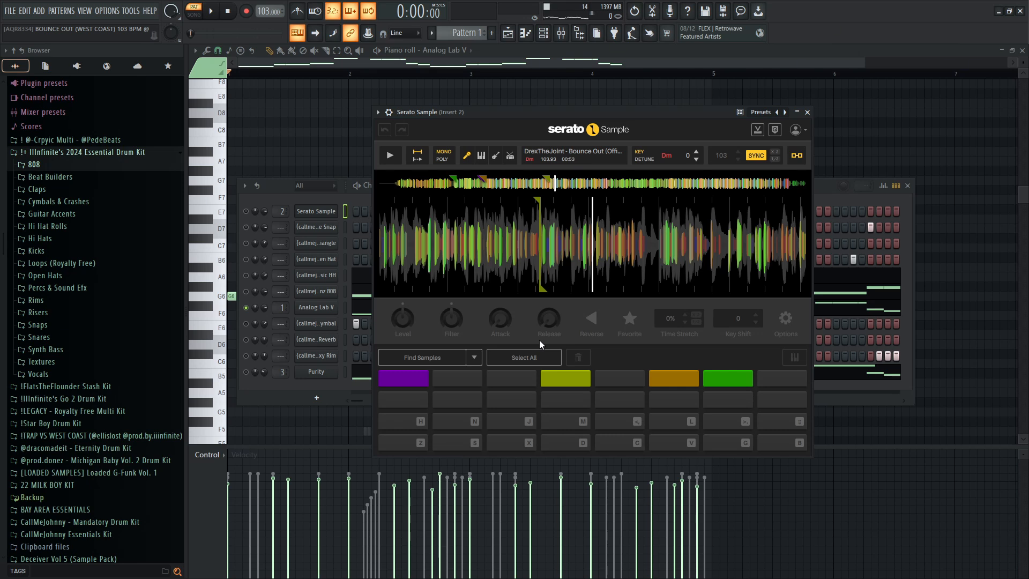
pyautogui.click(807, 112)
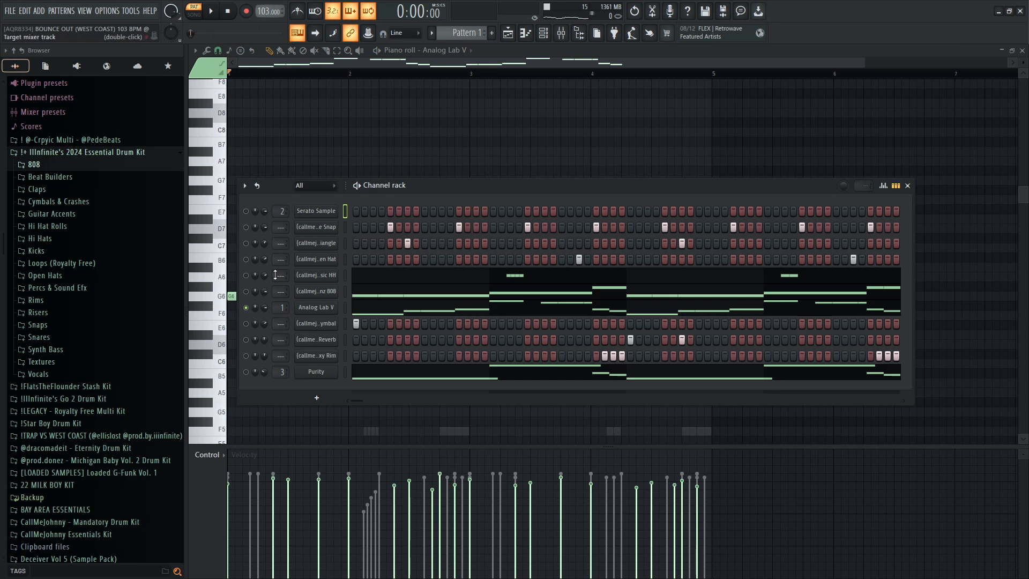
# Open the Analog Lab V channel's piano roll and check the root note and scale used for scale highlighting
pyautogui.rightClick(350, 305)
pyautogui.click(349, 304)
pyautogui.click(348, 304)
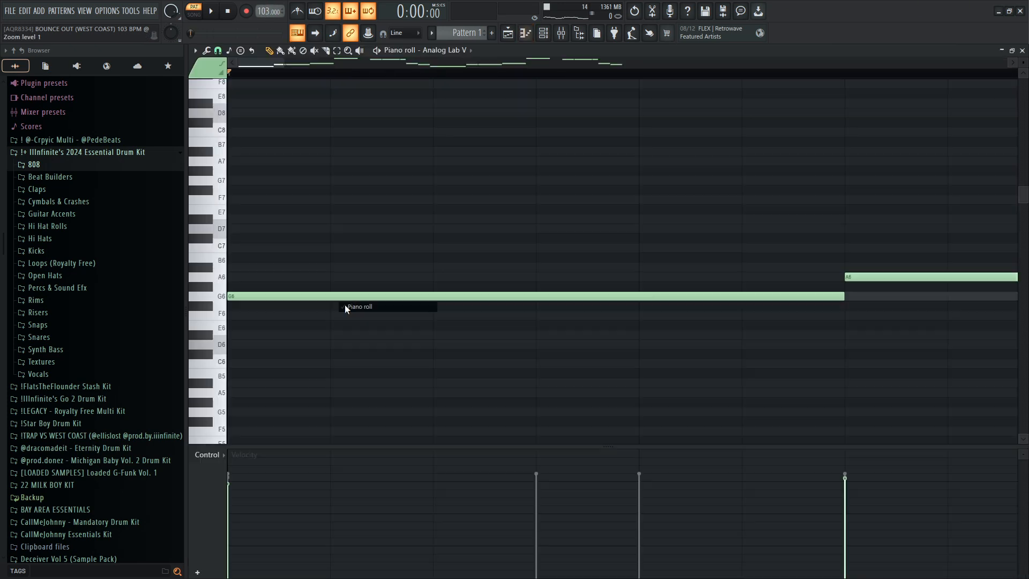
pyautogui.click(195, 50)
pyautogui.moveTo(214, 107)
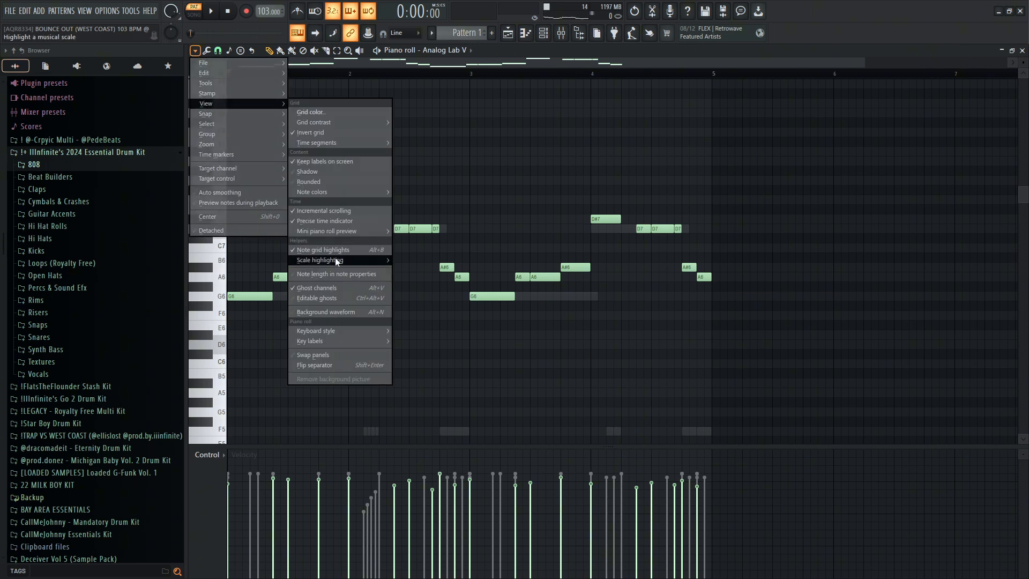
pyautogui.moveTo(345, 261)
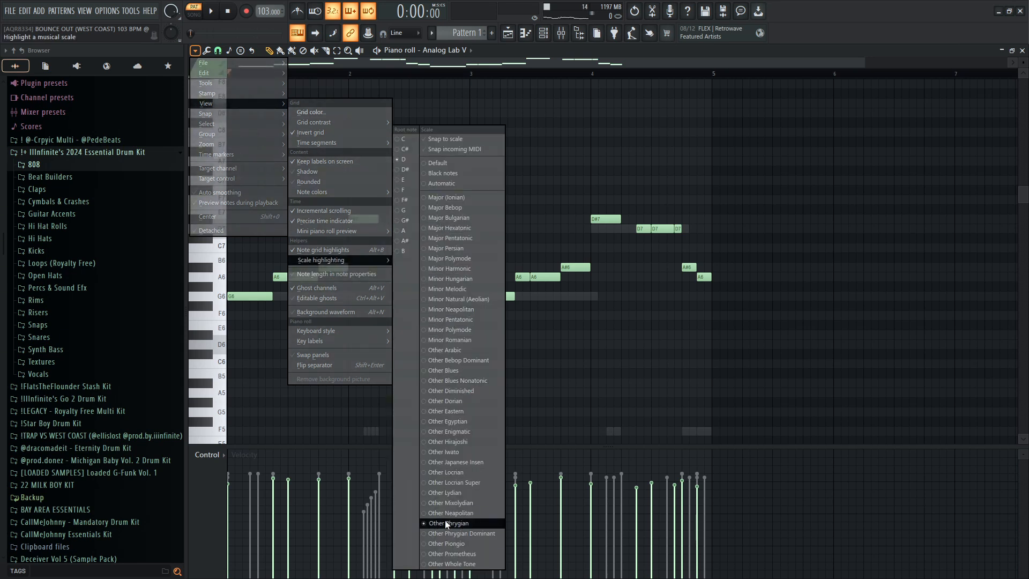
pyautogui.click(450, 503)
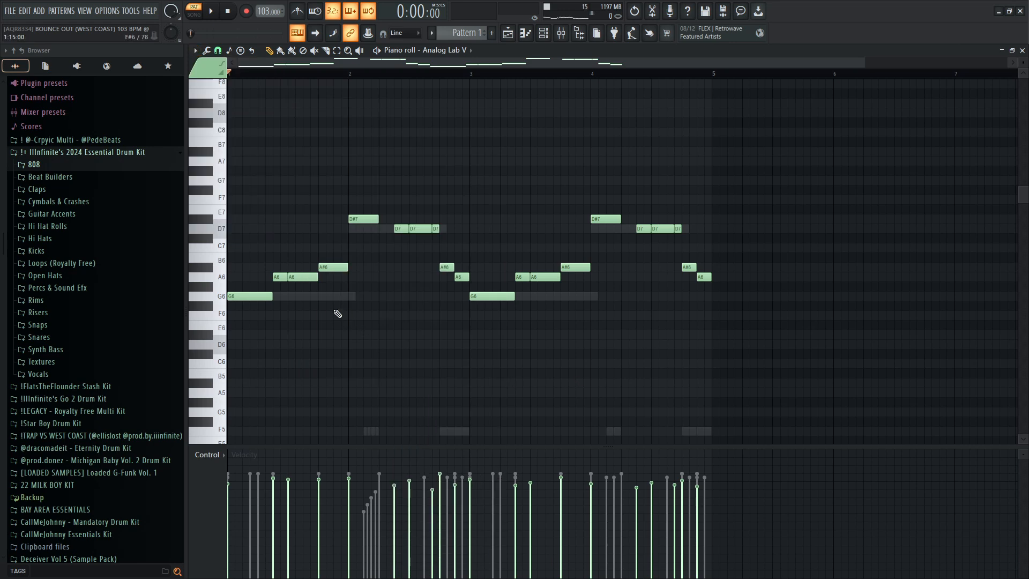
# Play the Analog Lab V melody and slightly raise the velocity of all its notes
pyautogui.scroll(1, 338, 313)
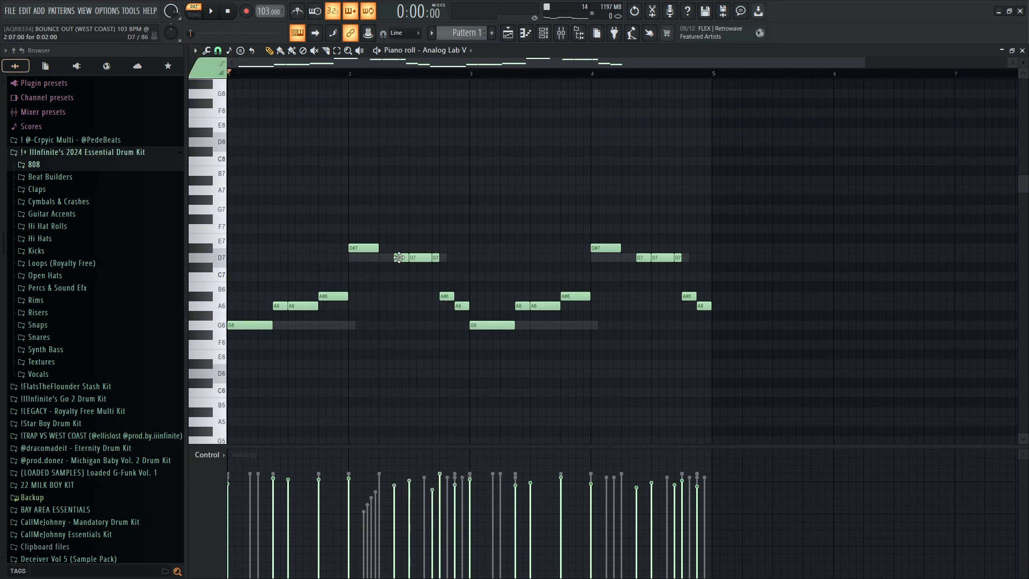
pyautogui.click(399, 258)
pyautogui.scroll(-1, 421, 357)
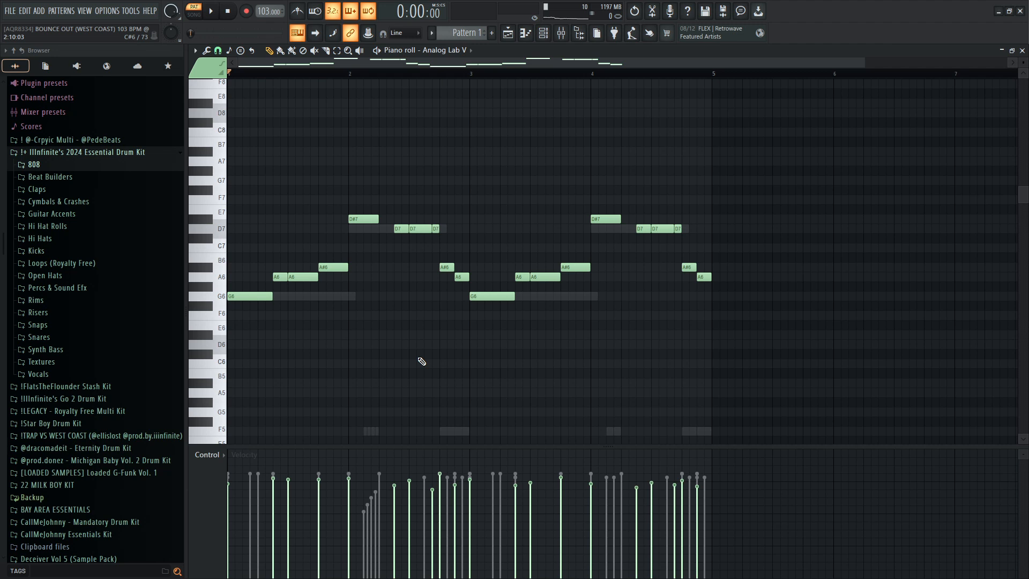
pyautogui.press('space')
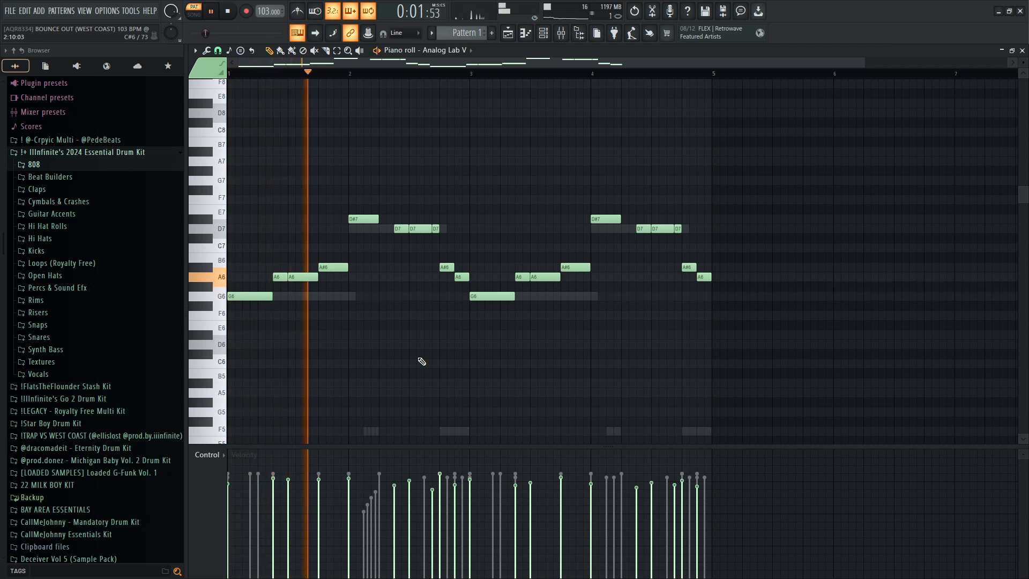
pyautogui.hotkey('ctrl', 'a')
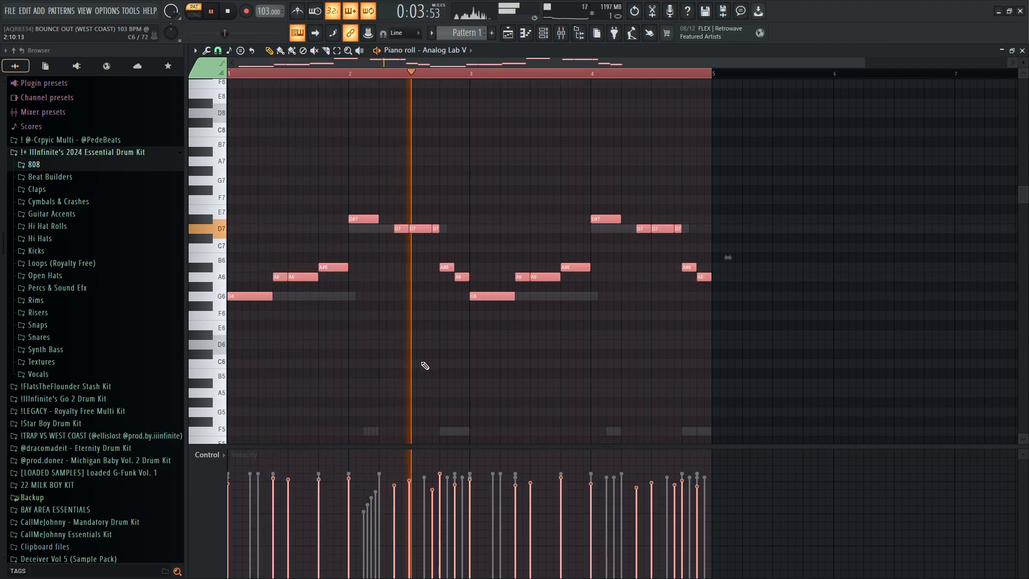
pyautogui.hotkey('ctrl', 'd')
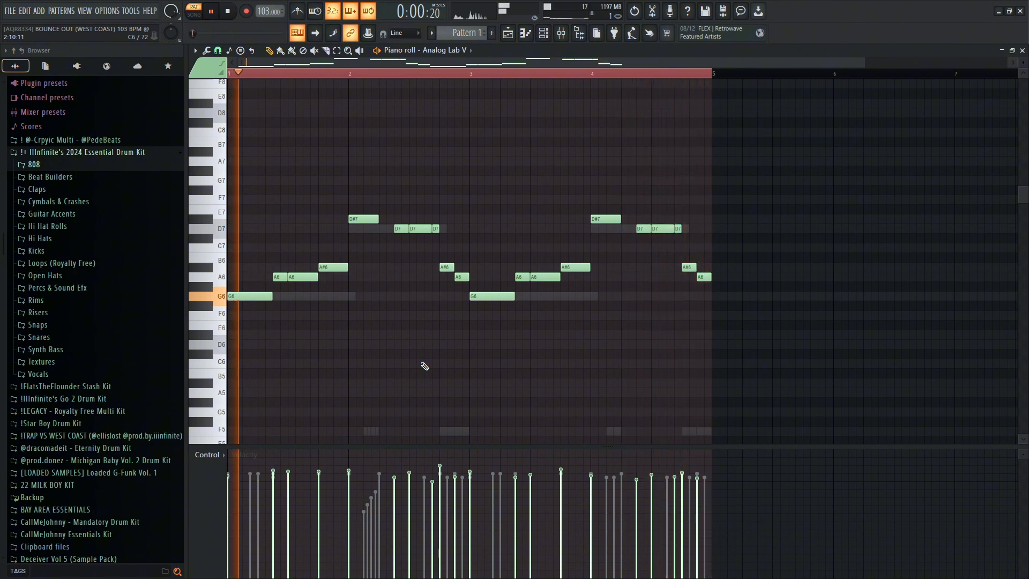
pyautogui.press('space')
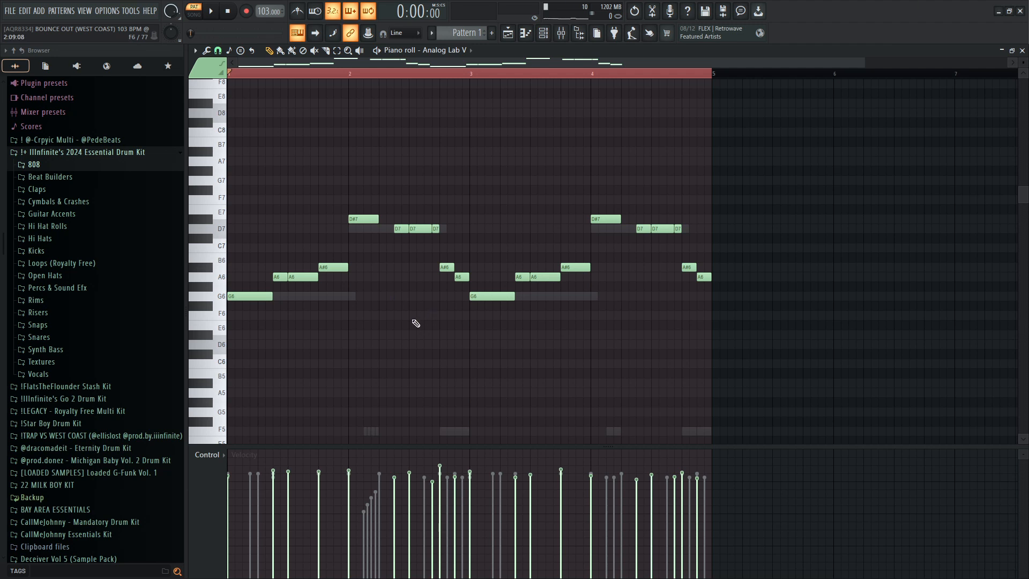
# Check the 1Take Snap sample in the channel rack and play the pattern with its channel unmuted
pyautogui.click(542, 32)
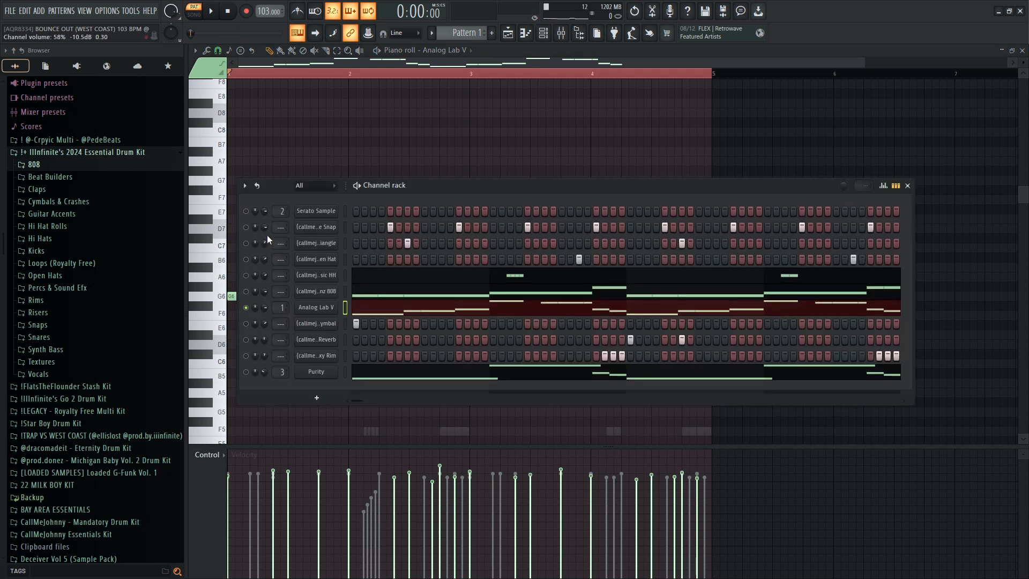
pyautogui.click(316, 227)
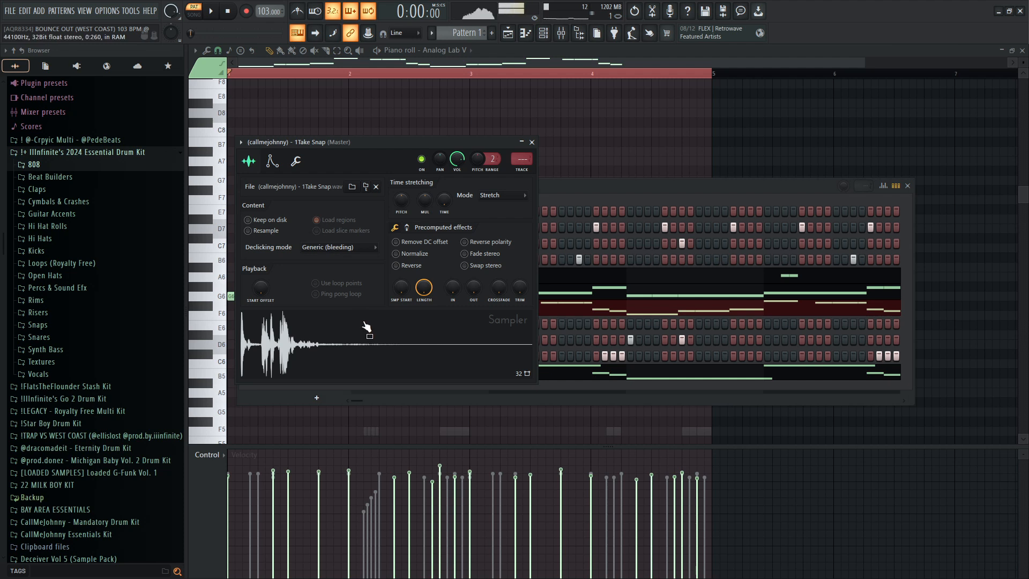
pyautogui.click(531, 142)
pyautogui.press('space')
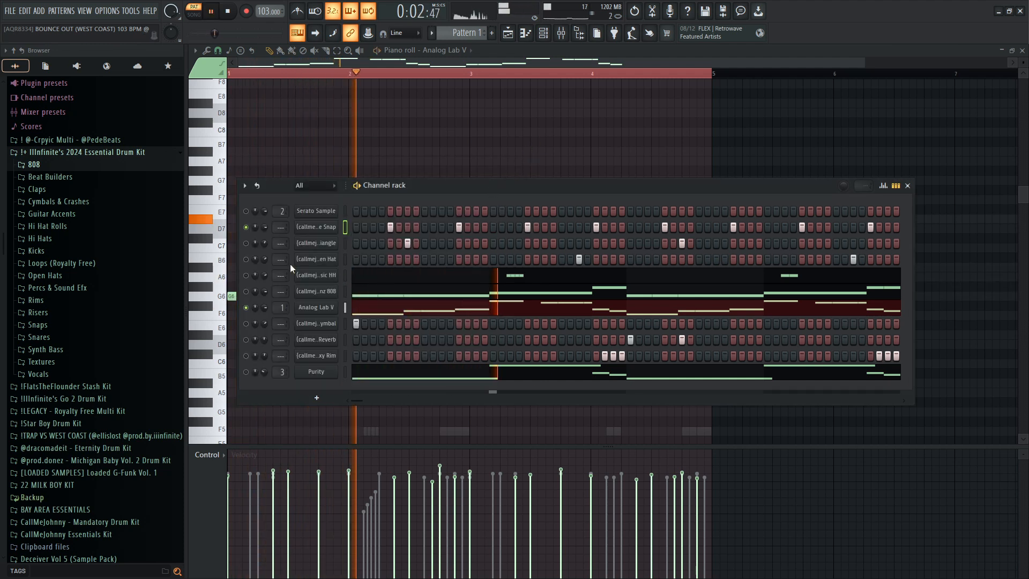
pyautogui.press('space')
# Check the Dinky Triangle sample and play the pattern with its channel unmuted
pyautogui.click(316, 242)
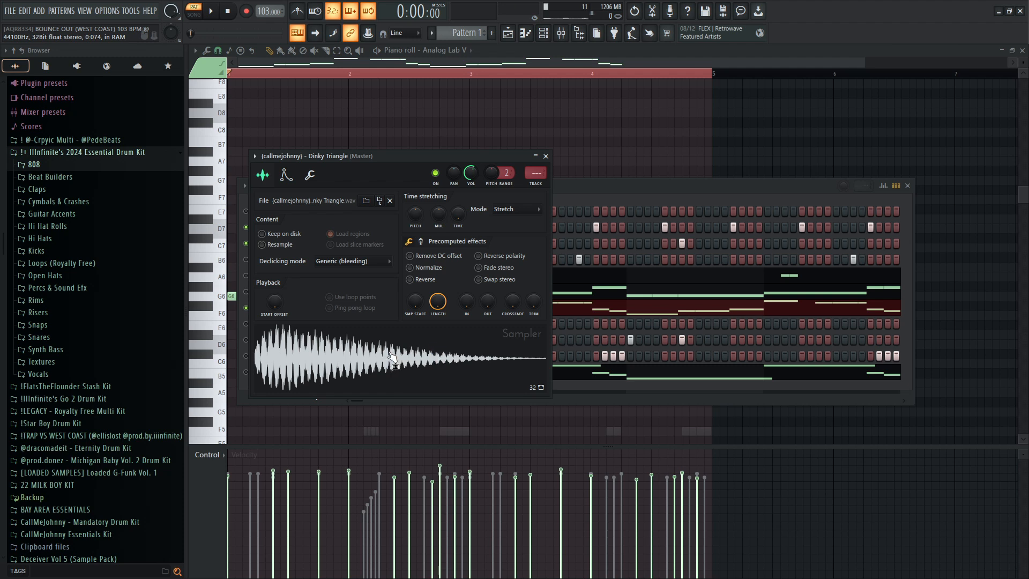
pyautogui.click(546, 156)
pyautogui.press('space')
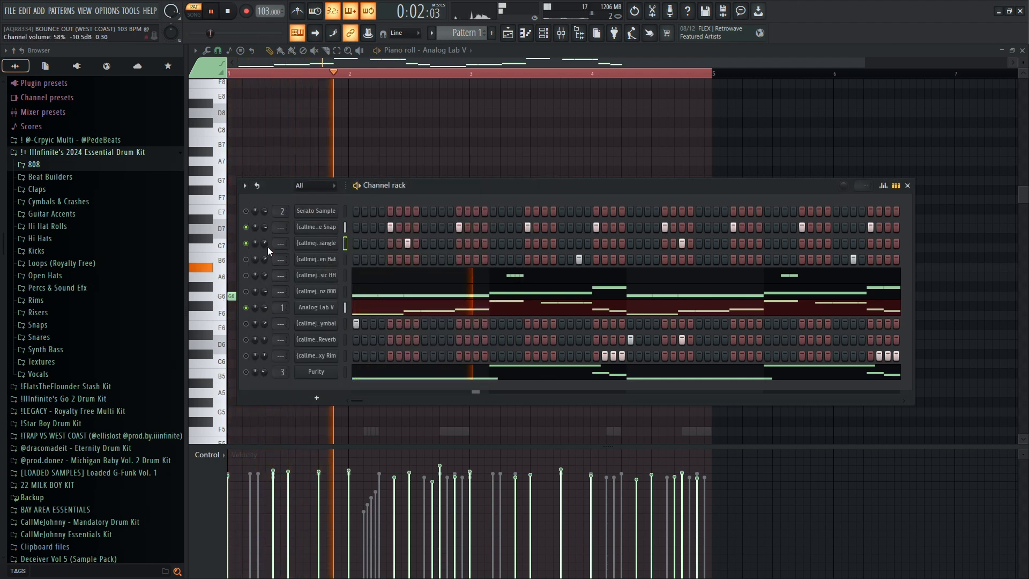
pyautogui.press('space')
# Unmute the Kylen Open Hat channel, check its sample, and play the pattern with it
pyautogui.click(250, 260)
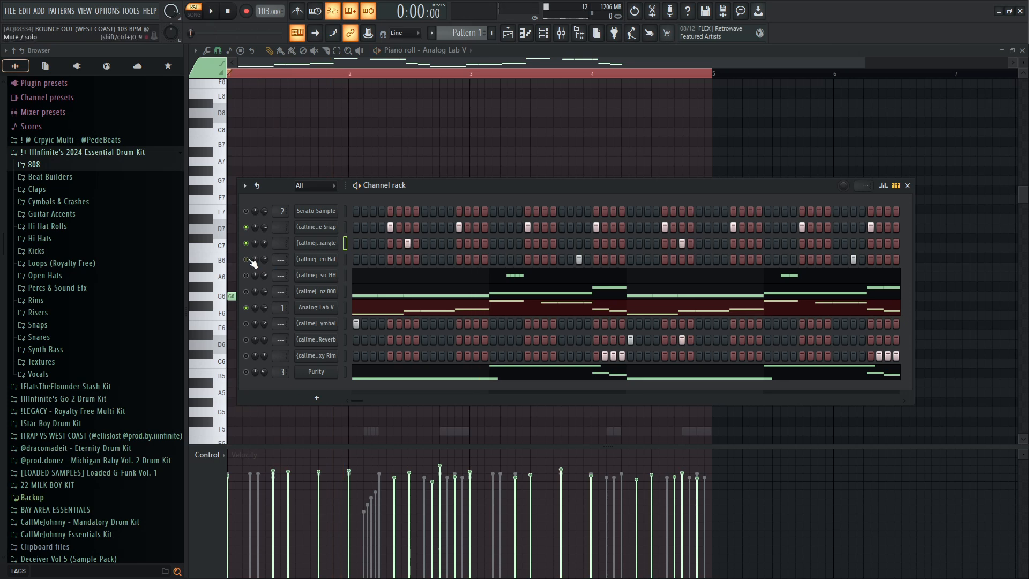
pyautogui.click(316, 258)
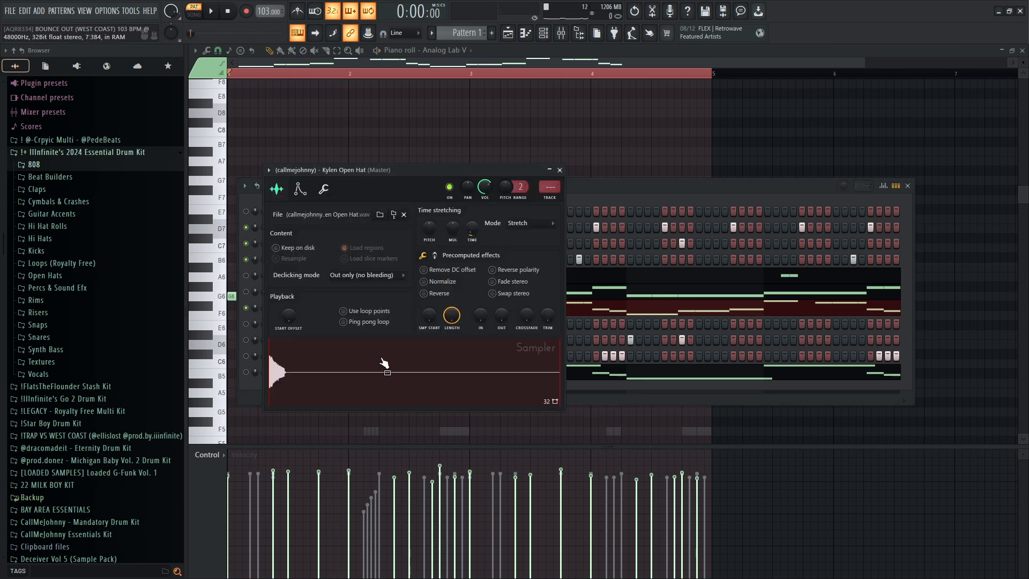
pyautogui.click(559, 170)
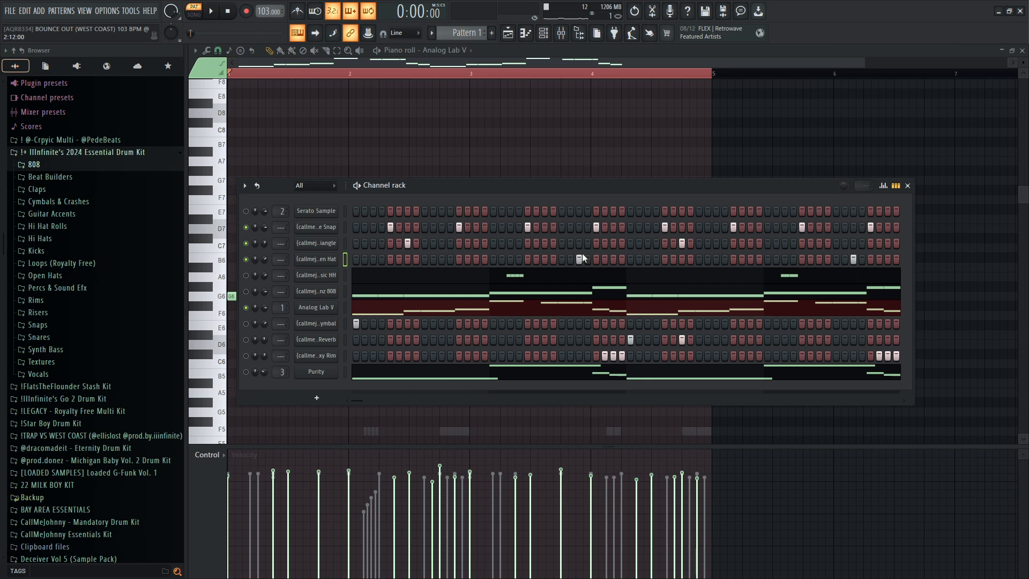
pyautogui.press('space')
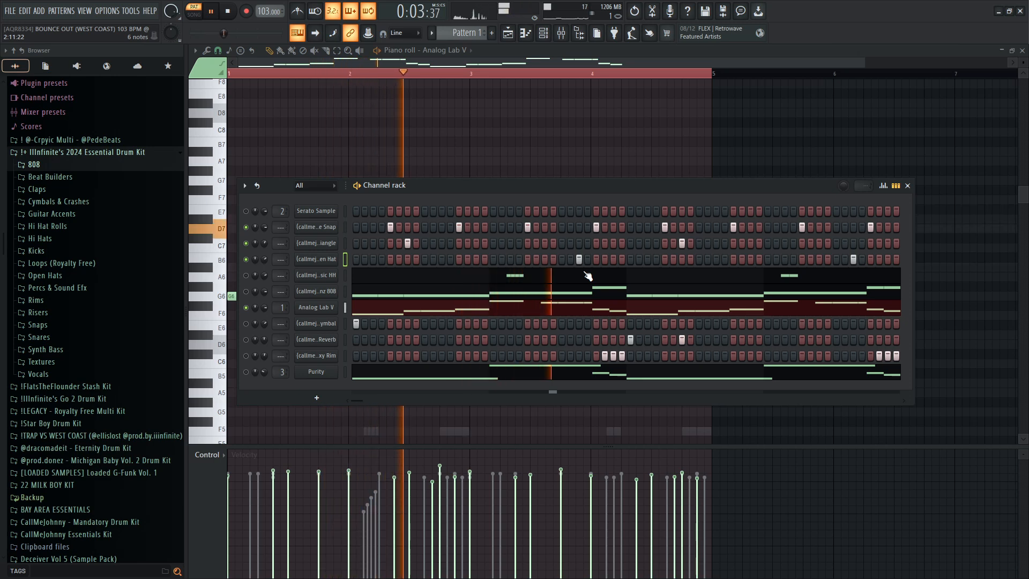
pyautogui.press('space')
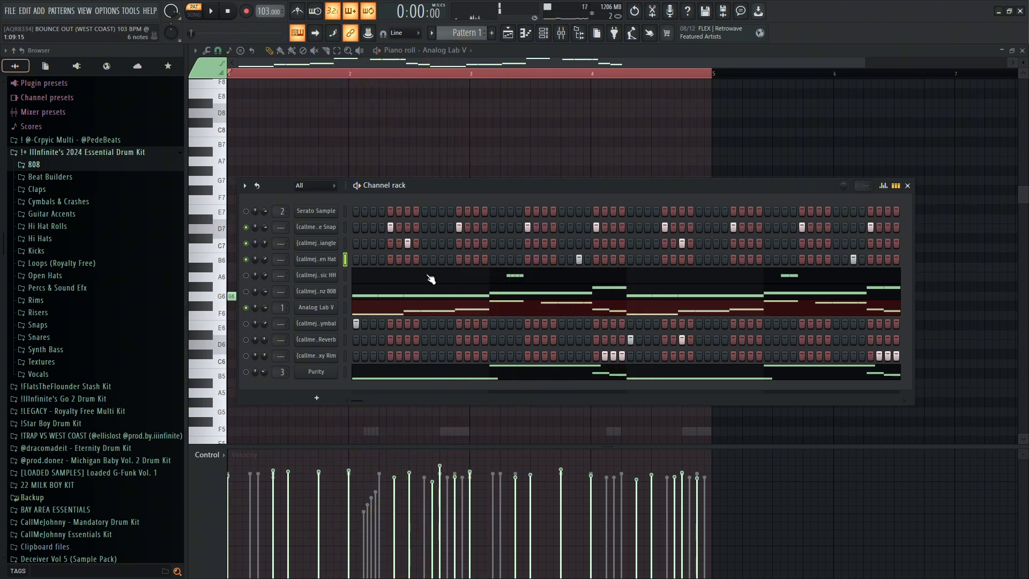
# Unmute the Basic HH channel and open its piano roll
pyautogui.click(373, 278)
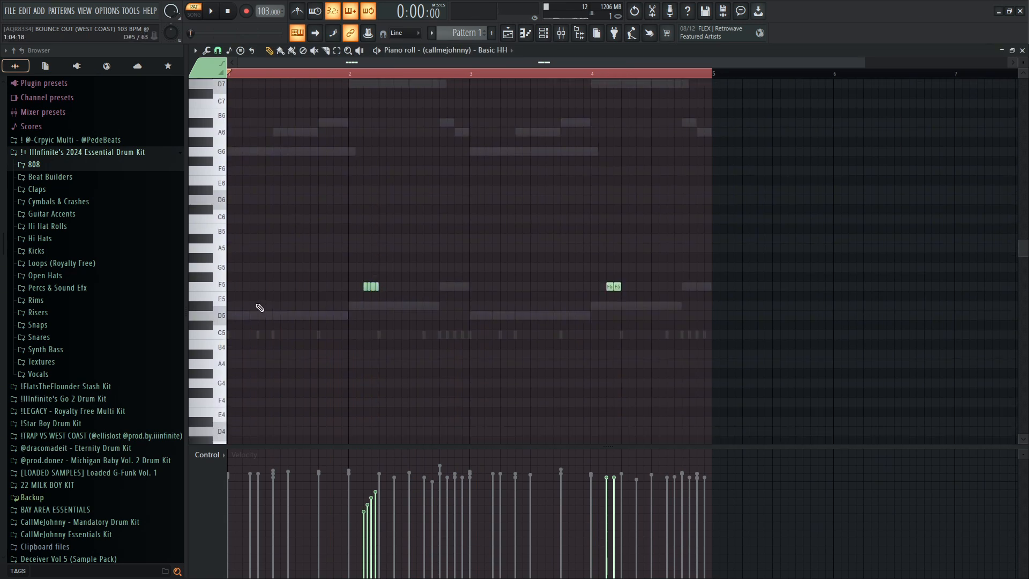
# Place three C5 hi-hat notes in the first half of bar 1 and play them
pyautogui.click(236, 335)
pyautogui.click(257, 334)
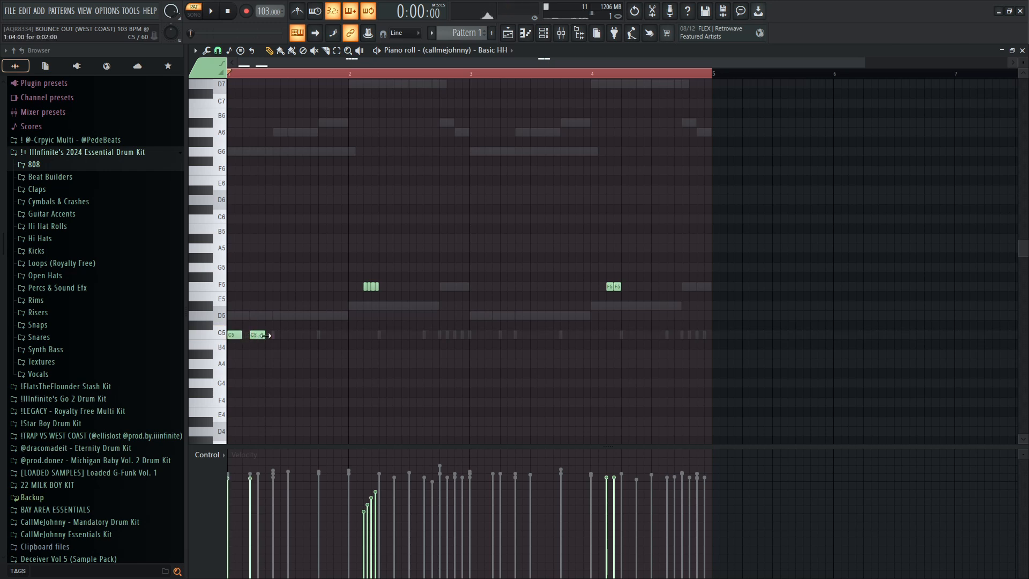
pyautogui.click(277, 335)
pyautogui.press('space')
pyautogui.press('space')
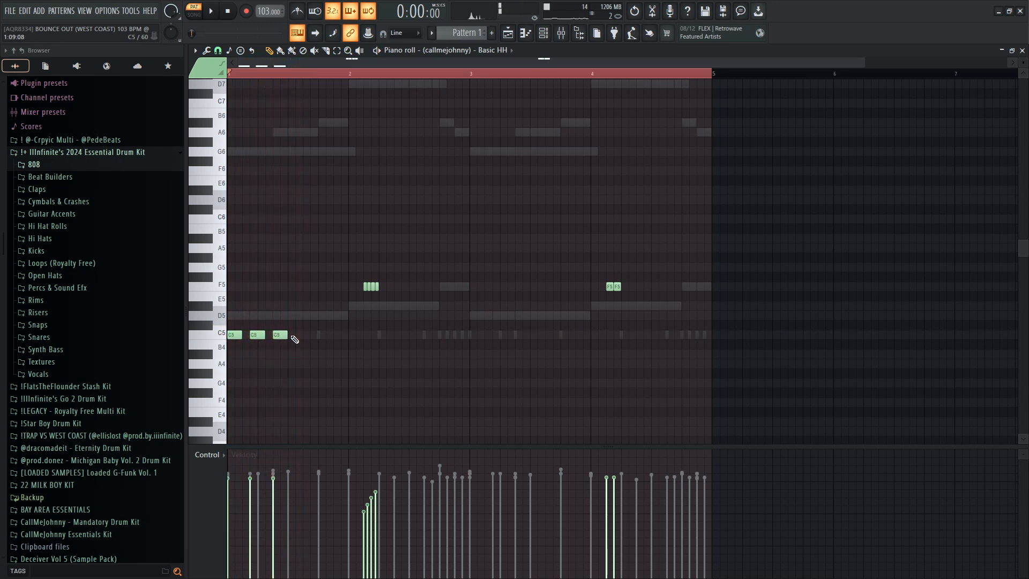
# Delete the three C5 hi-hat notes from bar 1
pyautogui.rightClick(279, 335)
pyautogui.rightClick(258, 334)
pyautogui.rightClick(234, 334)
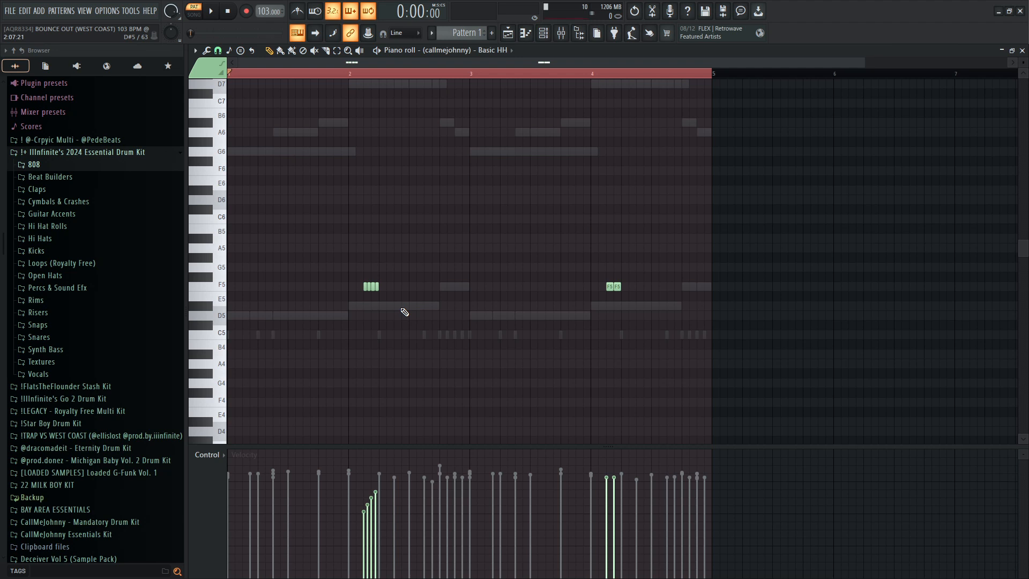
# Try the Chopper on a new F5 hi-hat note at the end of bar 2, and delete that note
pyautogui.scroll(1, 389, 302)
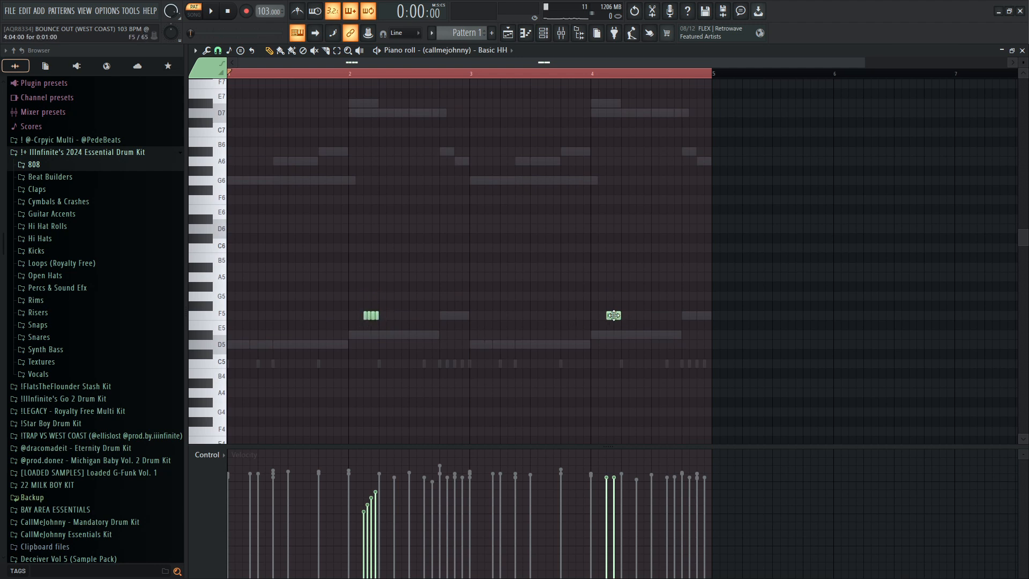
pyautogui.click(455, 317)
pyautogui.keyDown('ctrl'); pyautogui.click(462, 316); pyautogui.keyUp('ctrl')
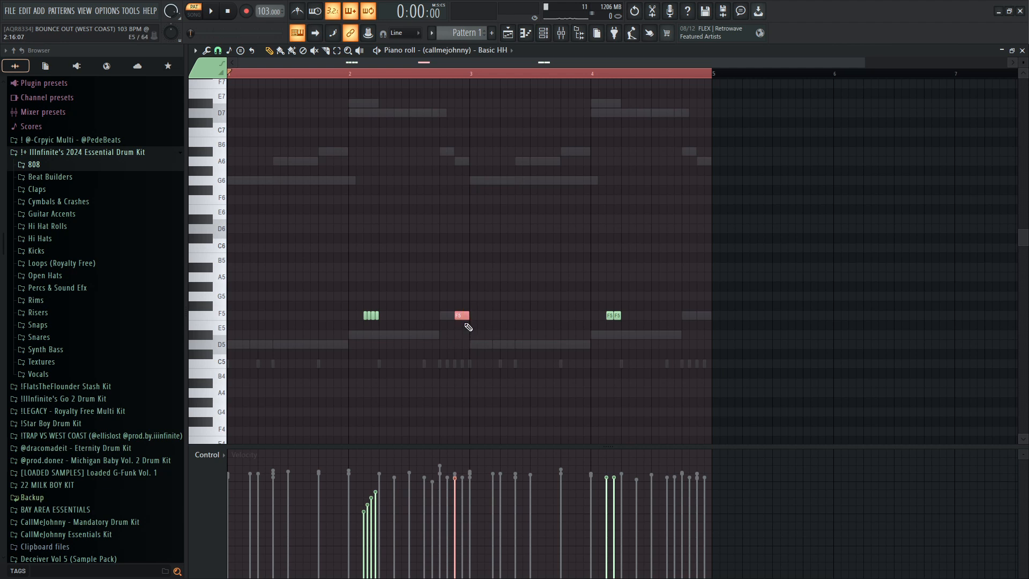
pyautogui.hotkey('alt', 'u')
pyautogui.moveTo(526, 214); pyautogui.dragTo(642, 232)
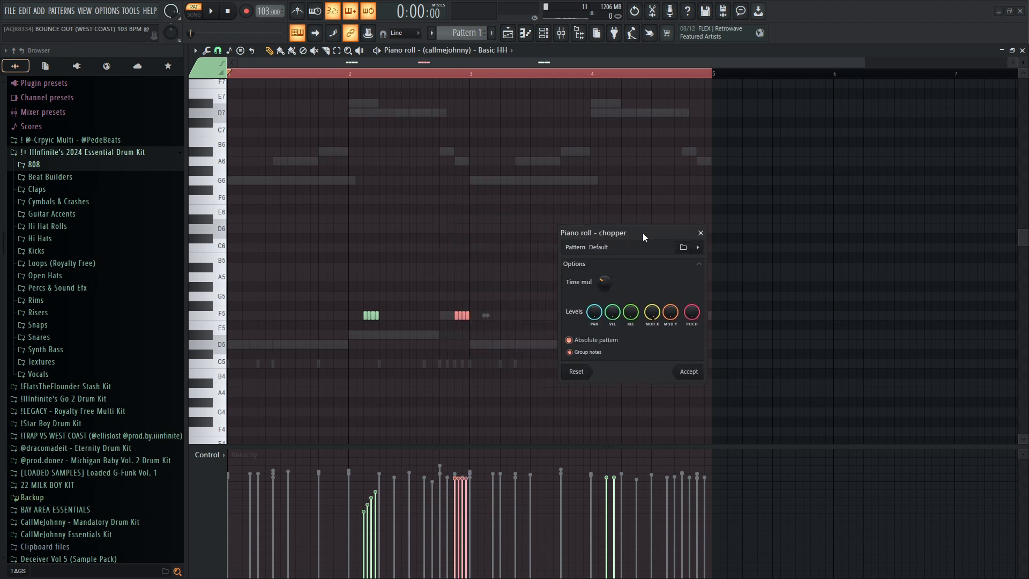
pyautogui.click(700, 233)
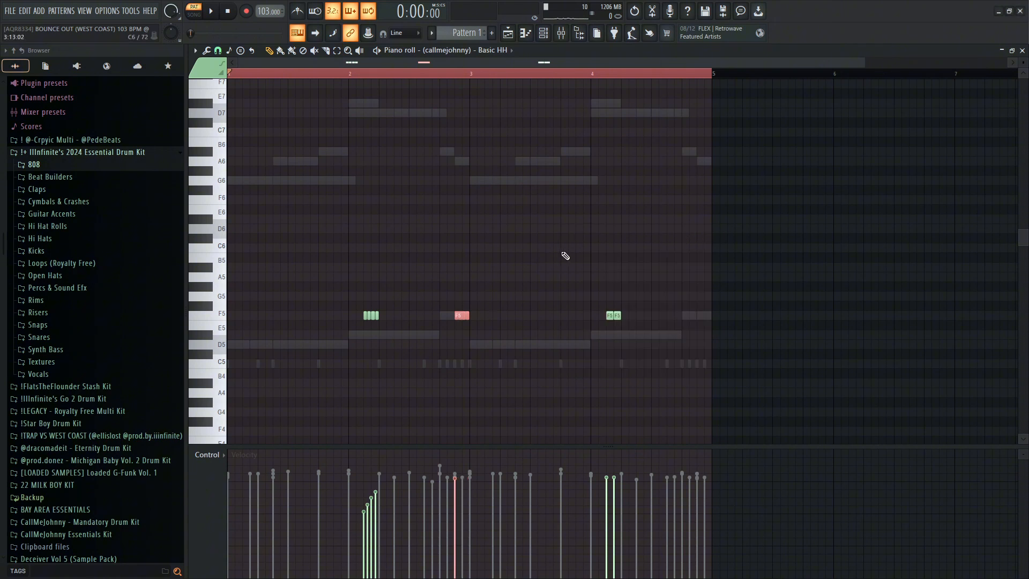
pyautogui.rightClick(463, 315)
# Play the full four-bar pattern to hear the Basic HH rolls with the other unmuted channels
pyautogui.scroll(-2, 466, 340)
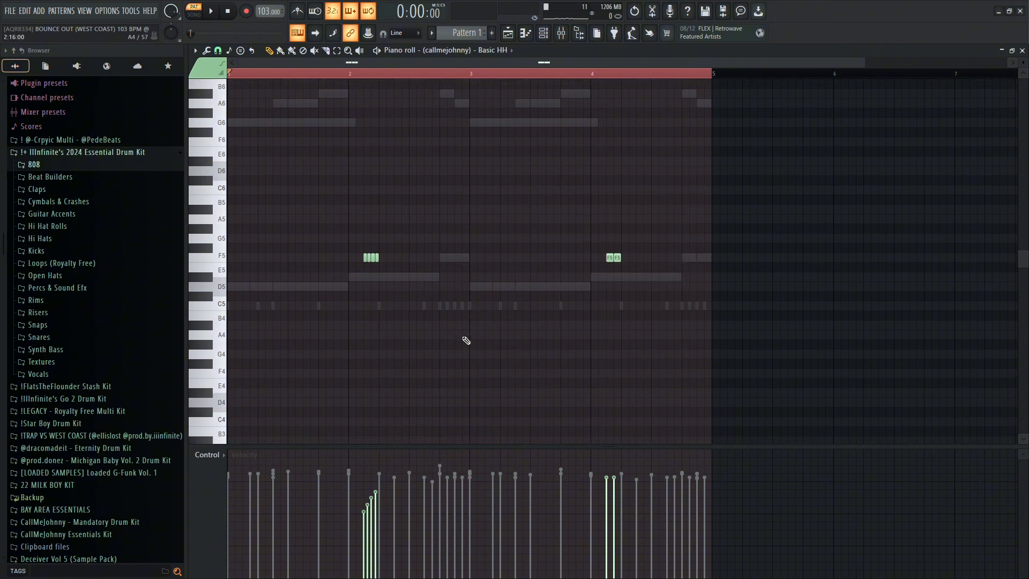
pyautogui.press('space')
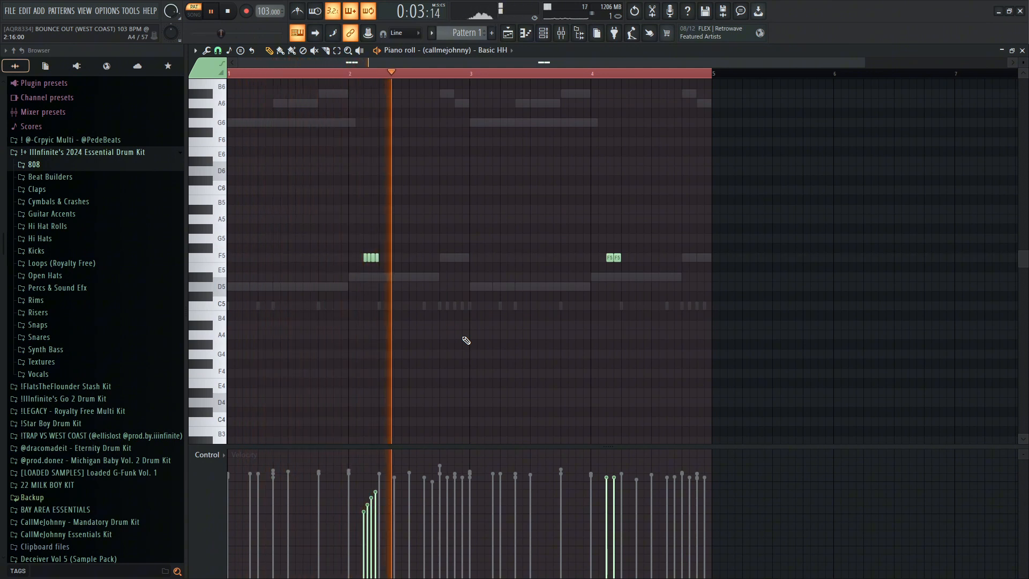
pyautogui.scroll(1, 467, 342)
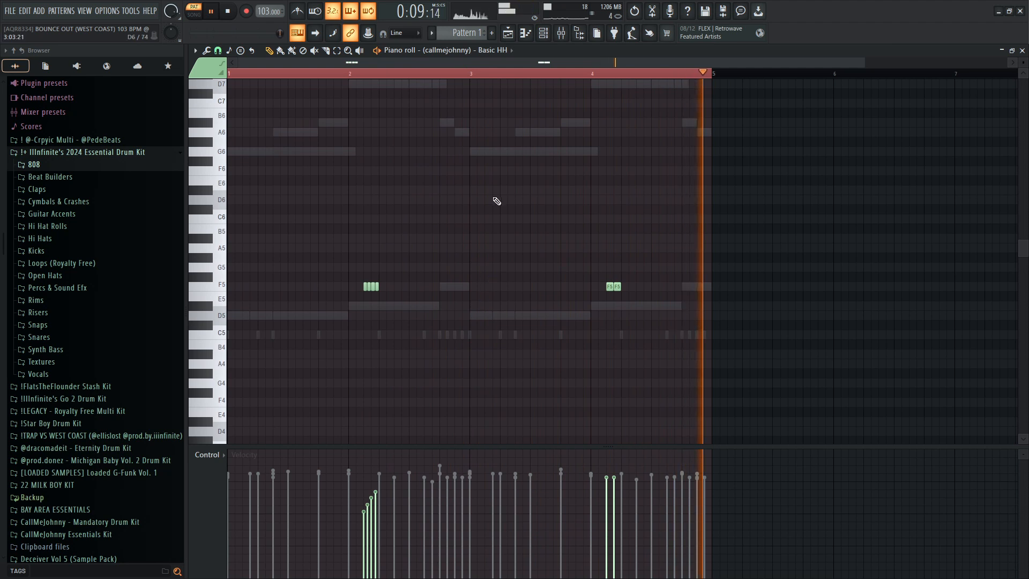
pyautogui.press('space')
# Unmute the LA Cymbal channel, look at its sample settings and play the pattern with it
pyautogui.click(542, 33)
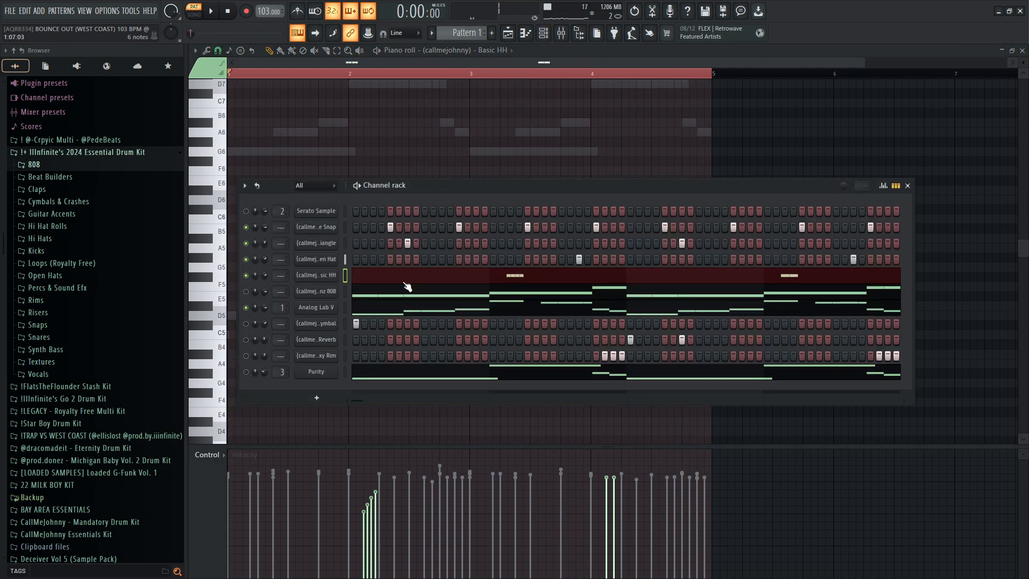
pyautogui.click(326, 328)
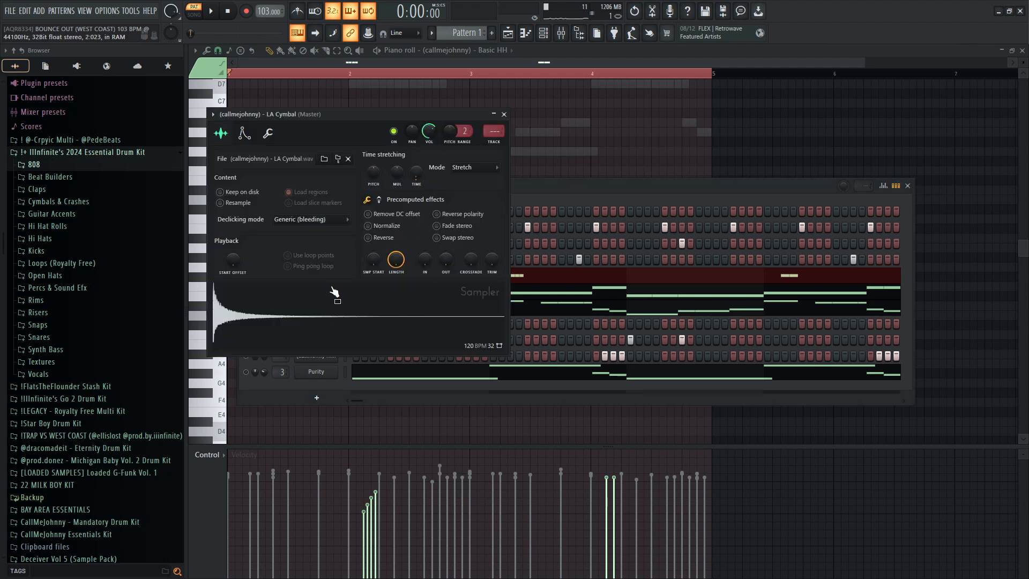
pyautogui.click(504, 115)
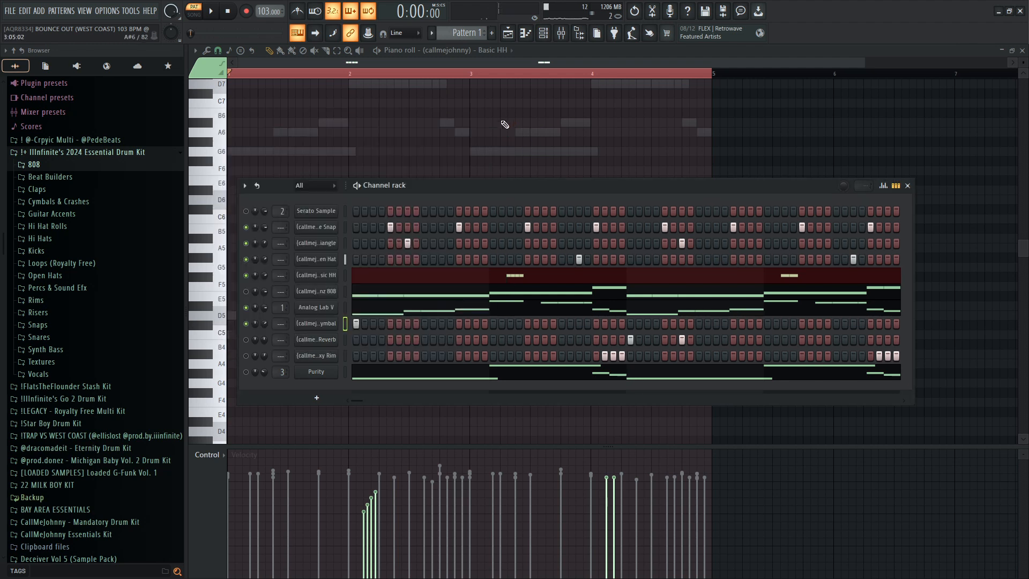
pyautogui.press('space')
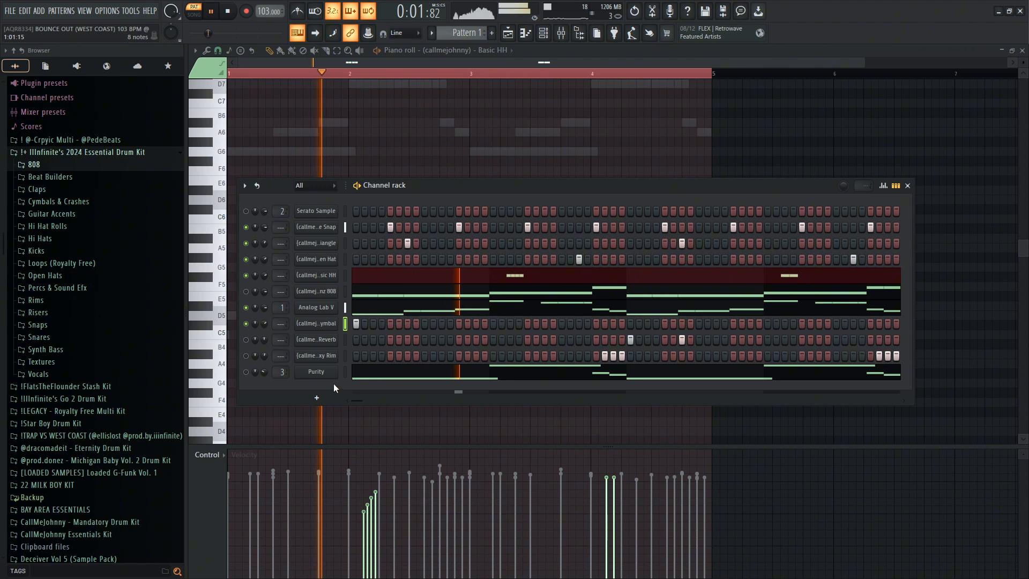
pyautogui.press('space')
# Unmute the OG Stomp Reverb channel, look at its sample settings and play the pattern into bar 3
pyautogui.click(245, 339)
pyautogui.click(327, 339)
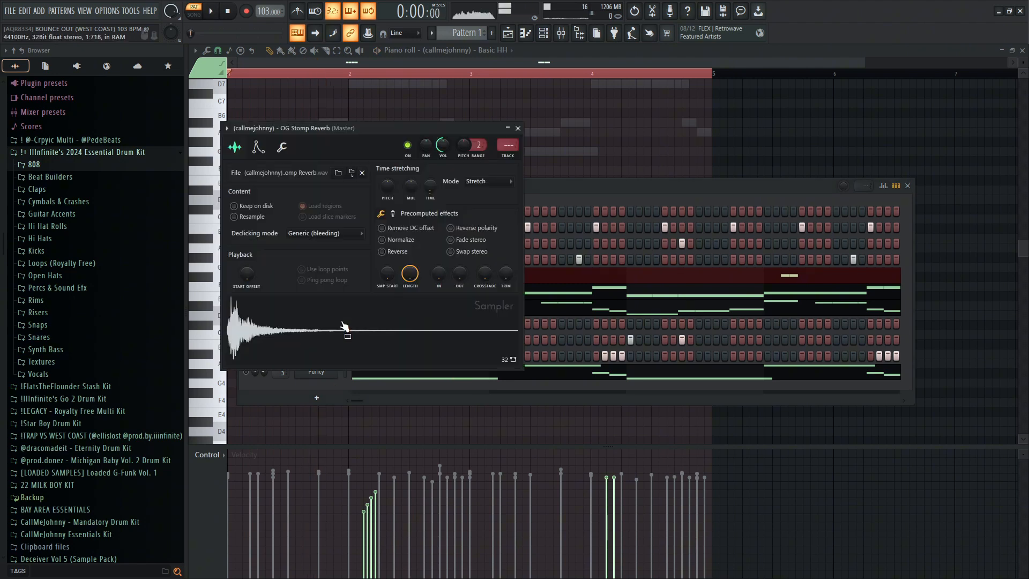
pyautogui.click(505, 114)
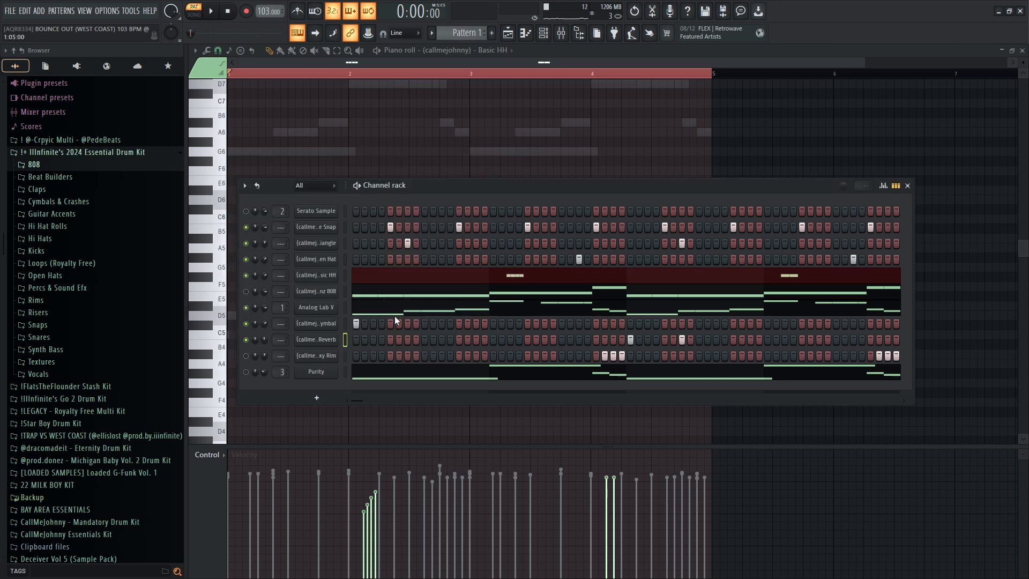
pyautogui.press('space')
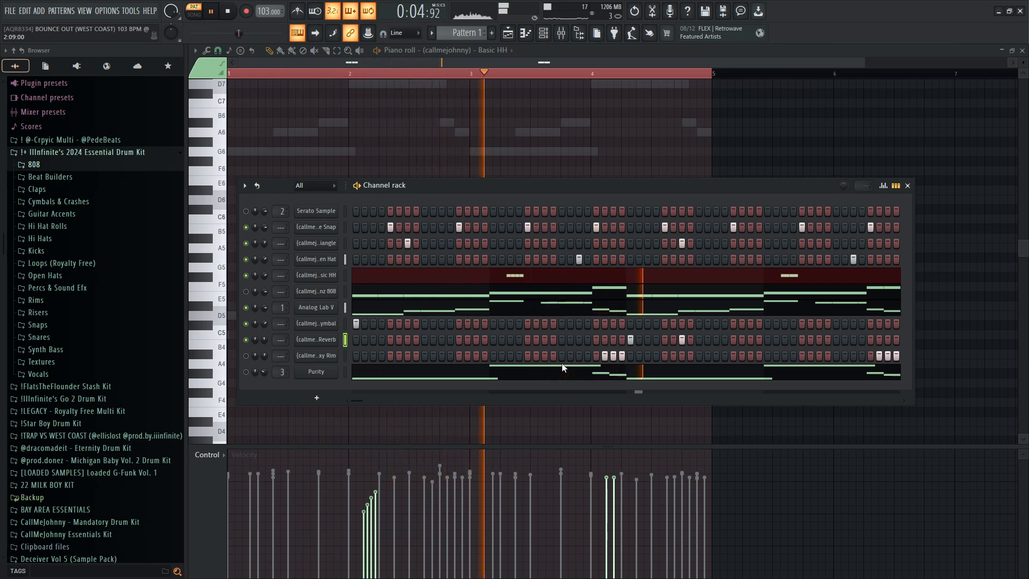
pyautogui.press('space')
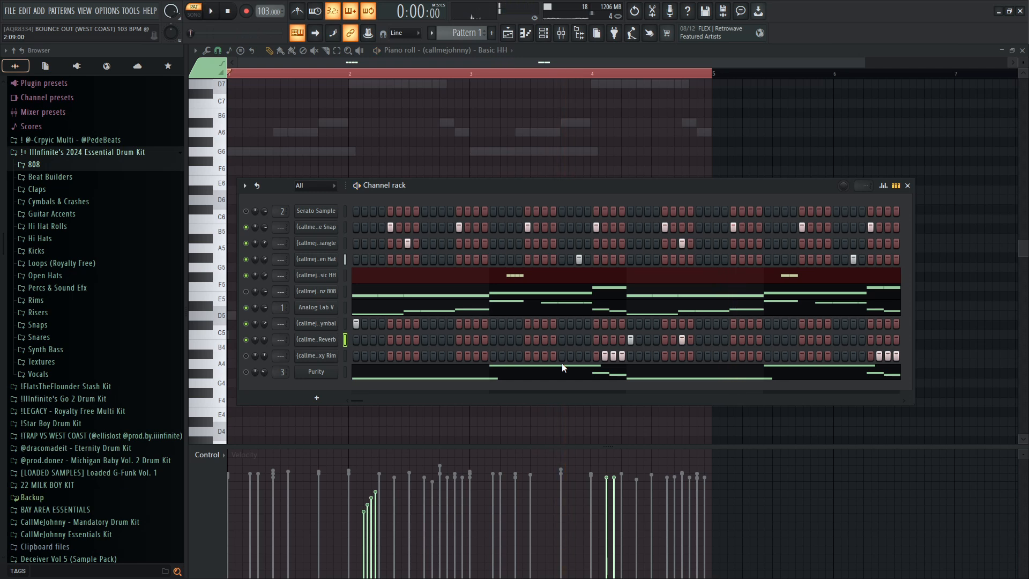
# Unmute the Galaxy Rim channel, look at its sample settings and play the pattern with it
pyautogui.click(318, 357)
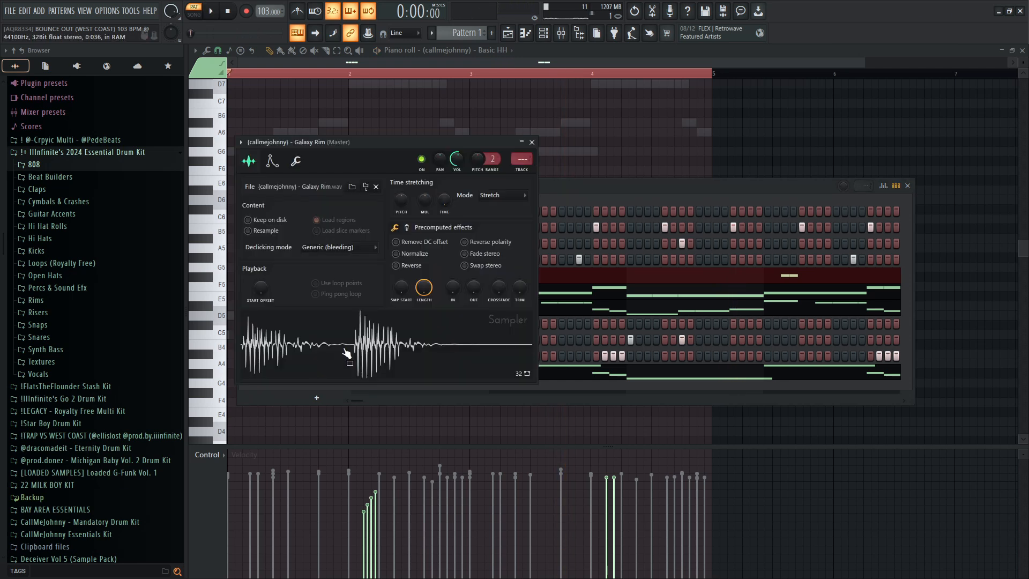
pyautogui.click(532, 143)
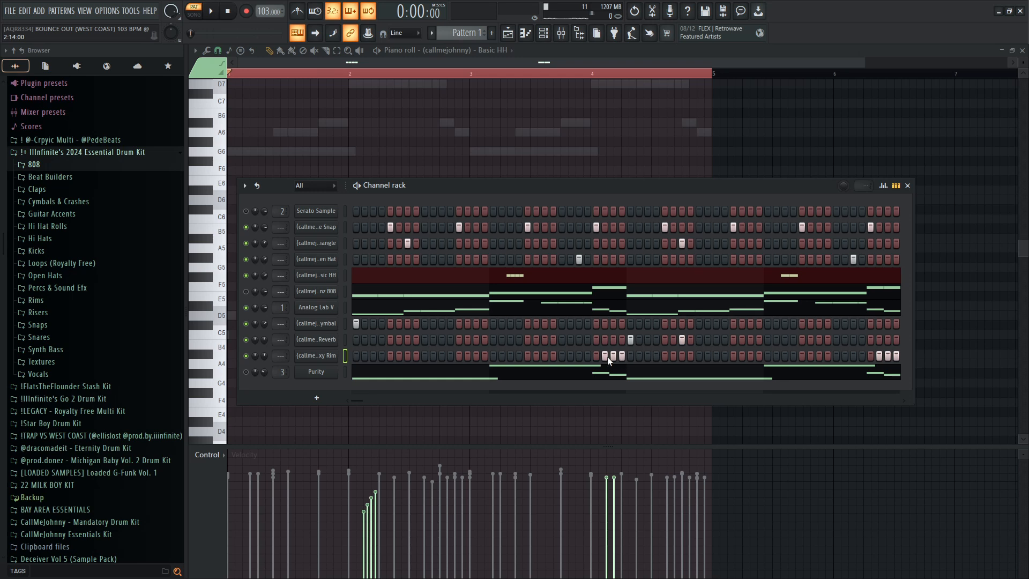
pyautogui.press('space')
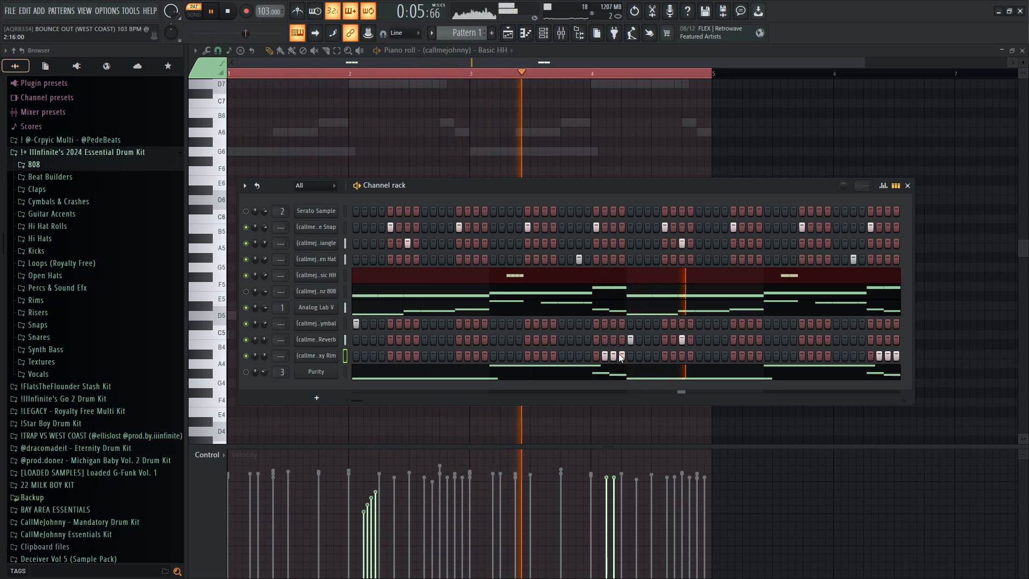
pyautogui.press('space')
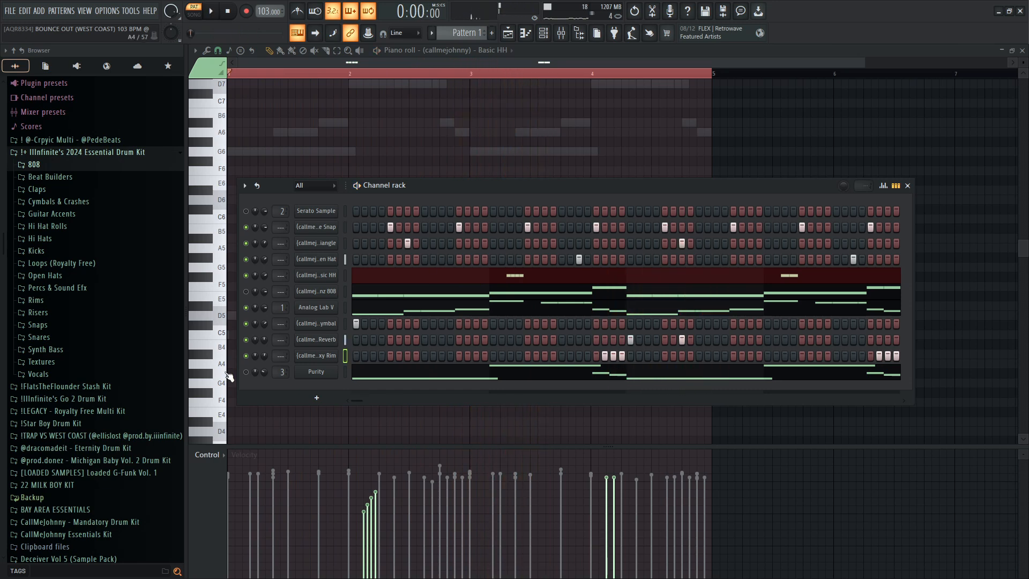
# Unmute the Purity channel with its Cheep Lead preset and play its notes in the piano roll
pyautogui.click(332, 373)
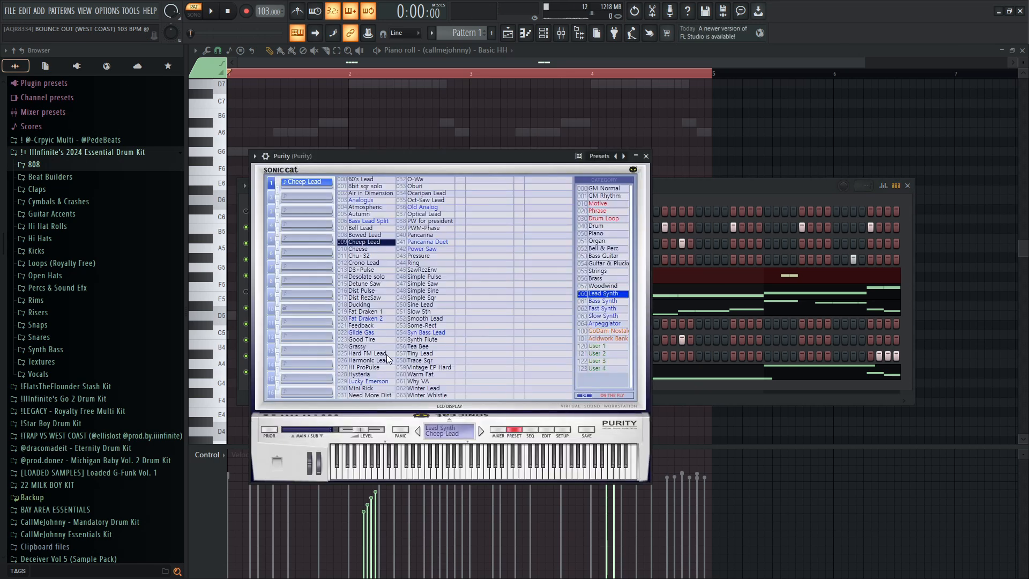
pyautogui.press('Escape')
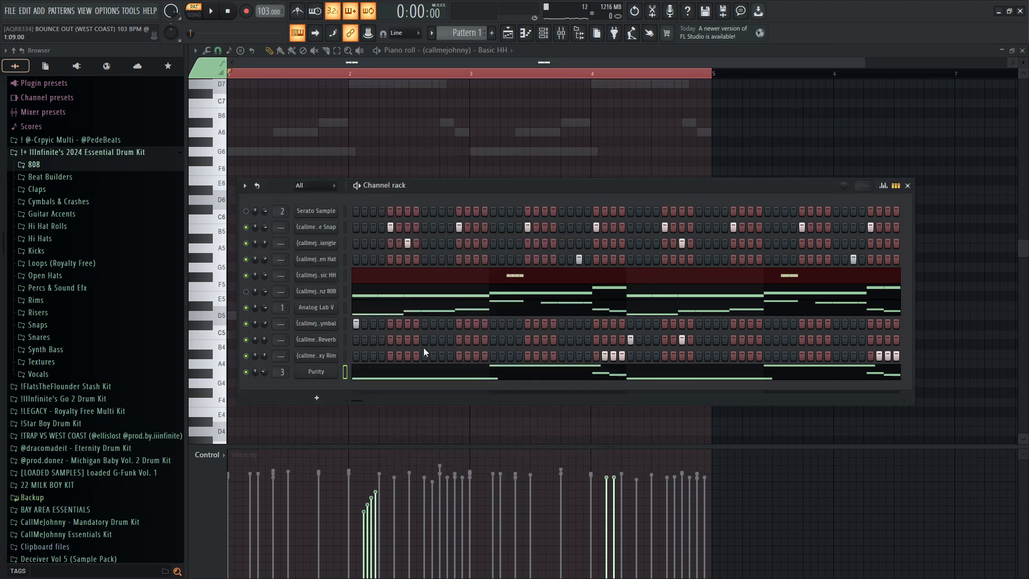
pyautogui.click(421, 371)
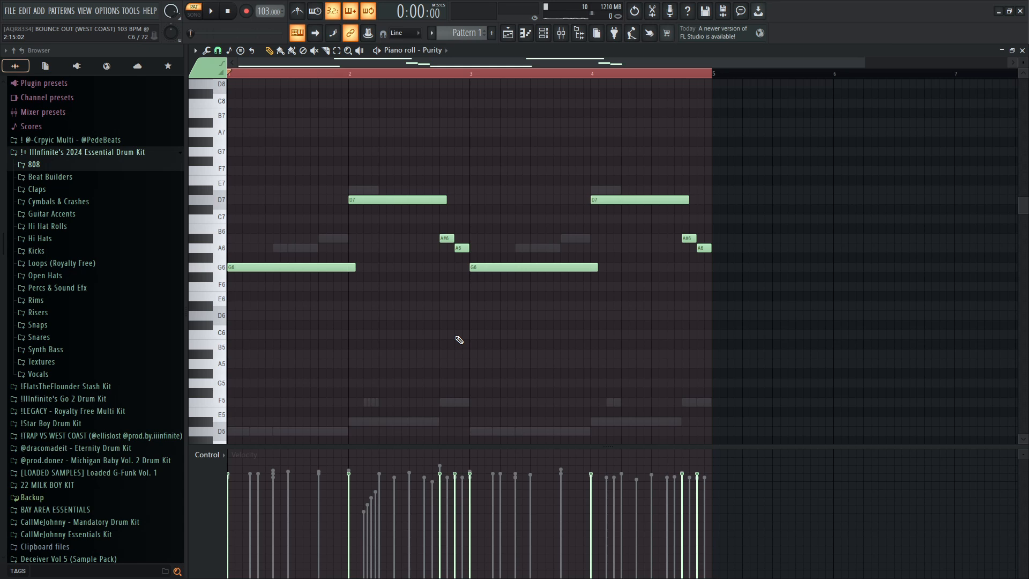
pyautogui.press('space')
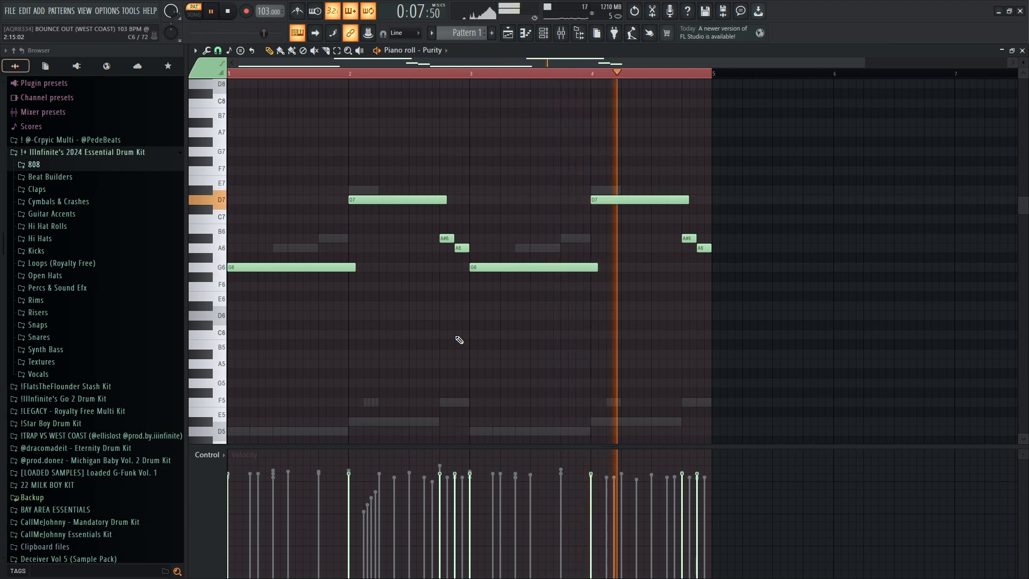
pyautogui.press('space')
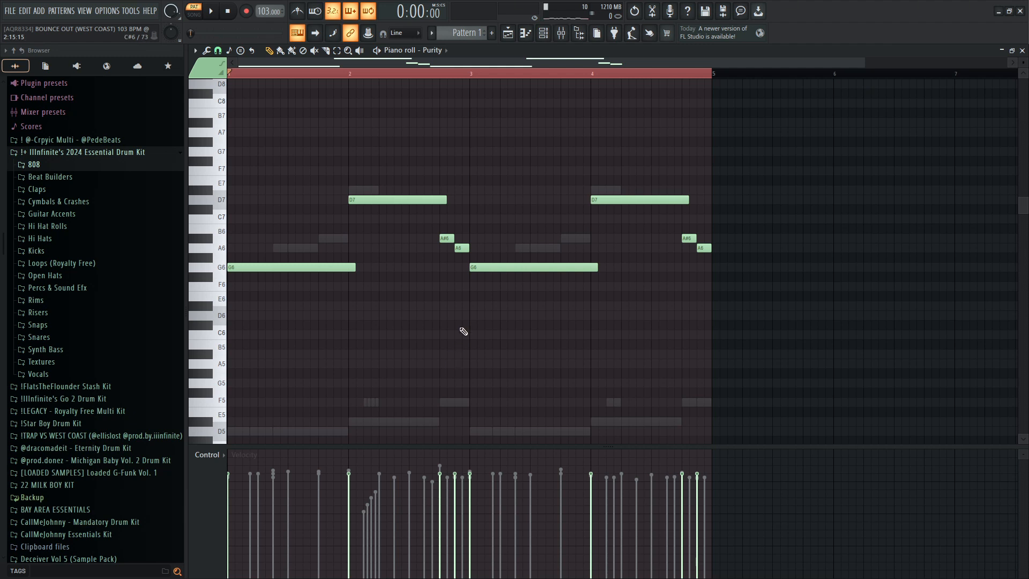
# Unmute the Cool Spinz 808 channel and play its D5, D#5 and F5 notes in the piano roll with the beat
pyautogui.click(543, 33)
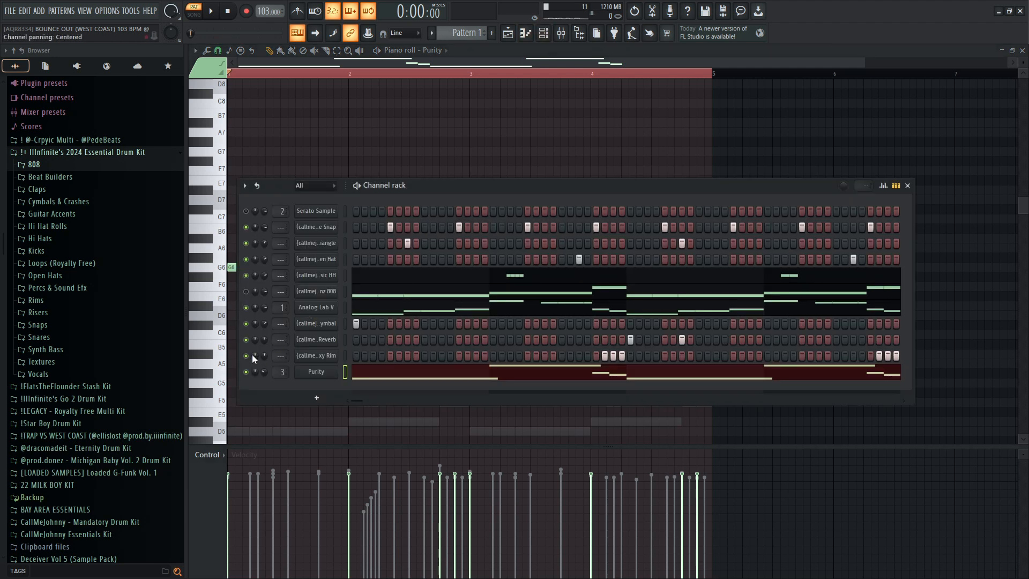
pyautogui.click(373, 378)
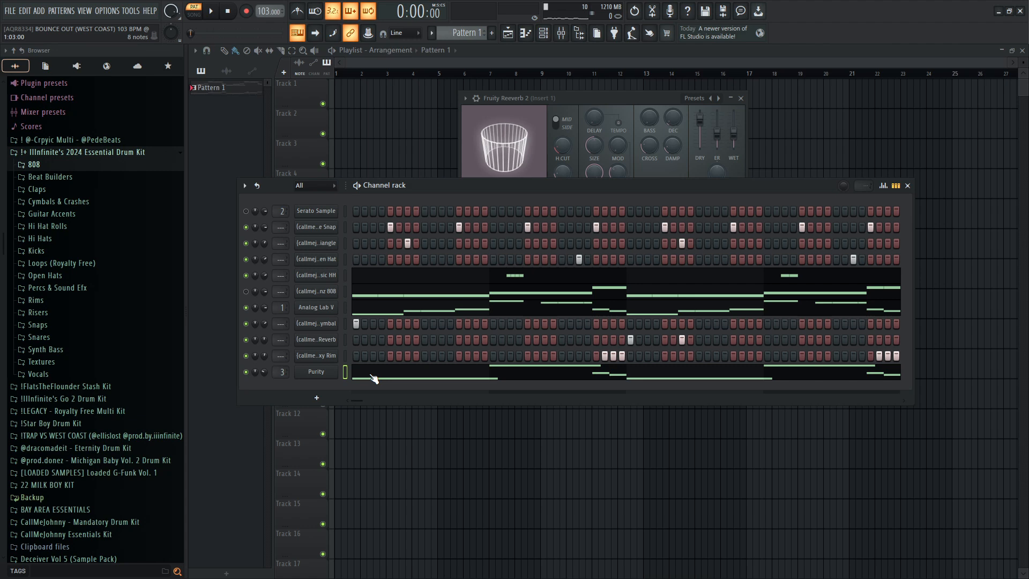
pyautogui.click(1021, 52)
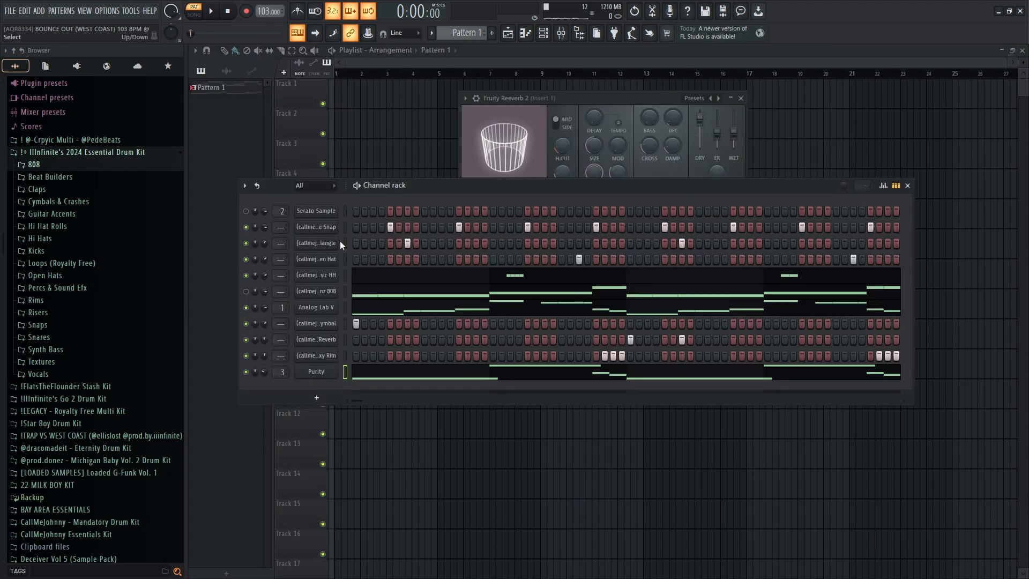
pyautogui.click(367, 310)
pyautogui.scroll(-4, 366, 310)
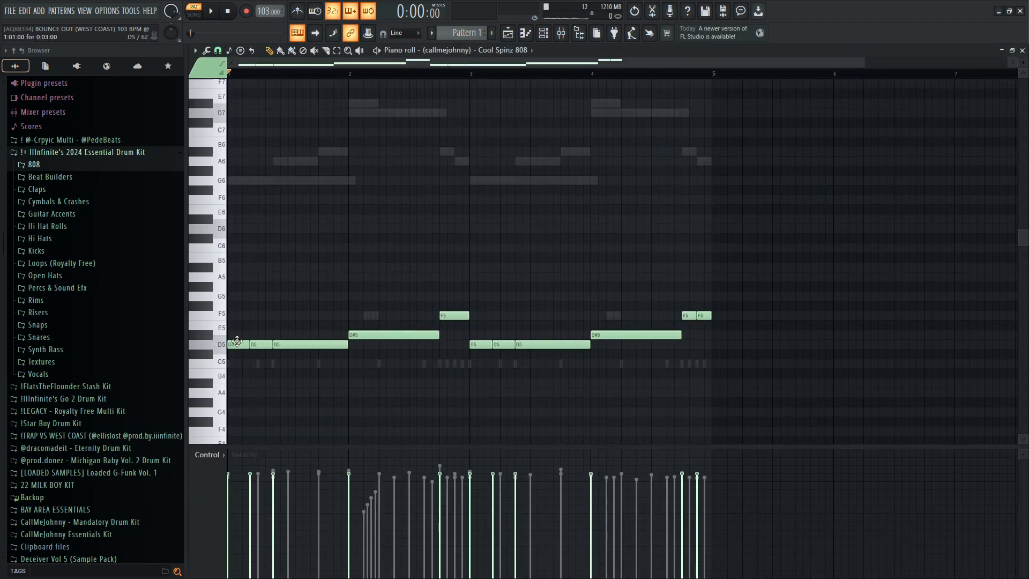
pyautogui.scroll(-1, 303, 349)
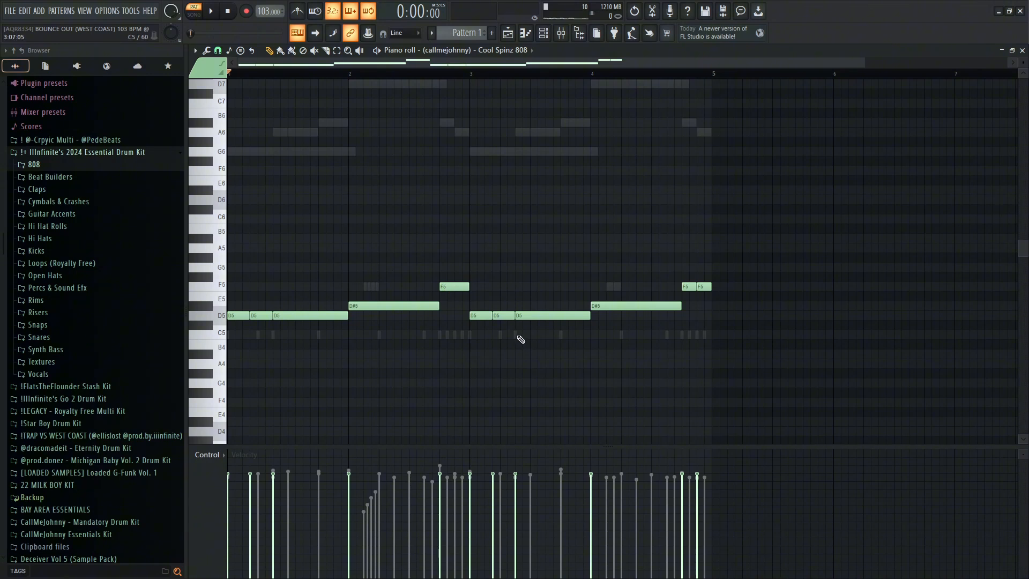
pyautogui.press('space')
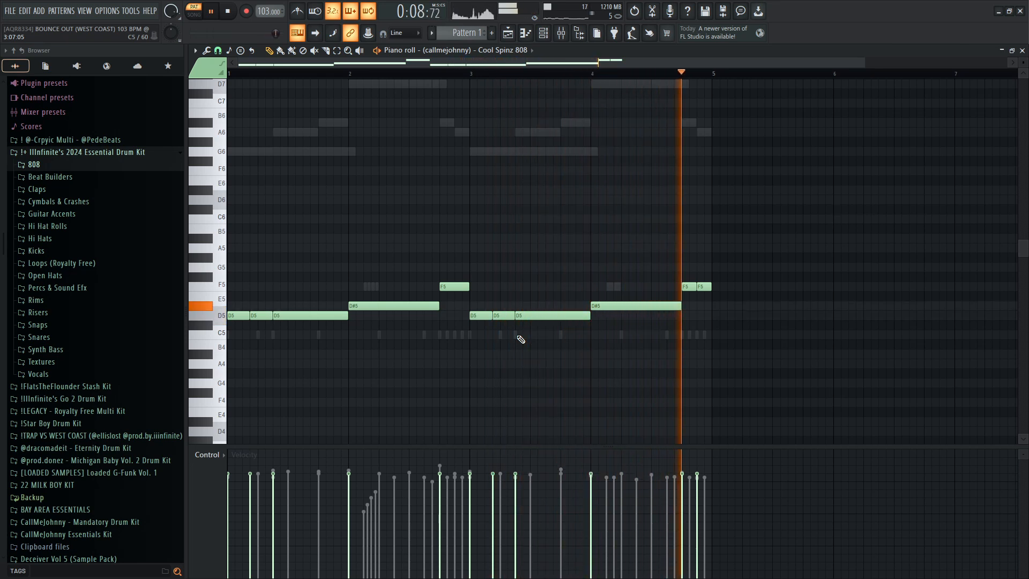
pyautogui.press('space')
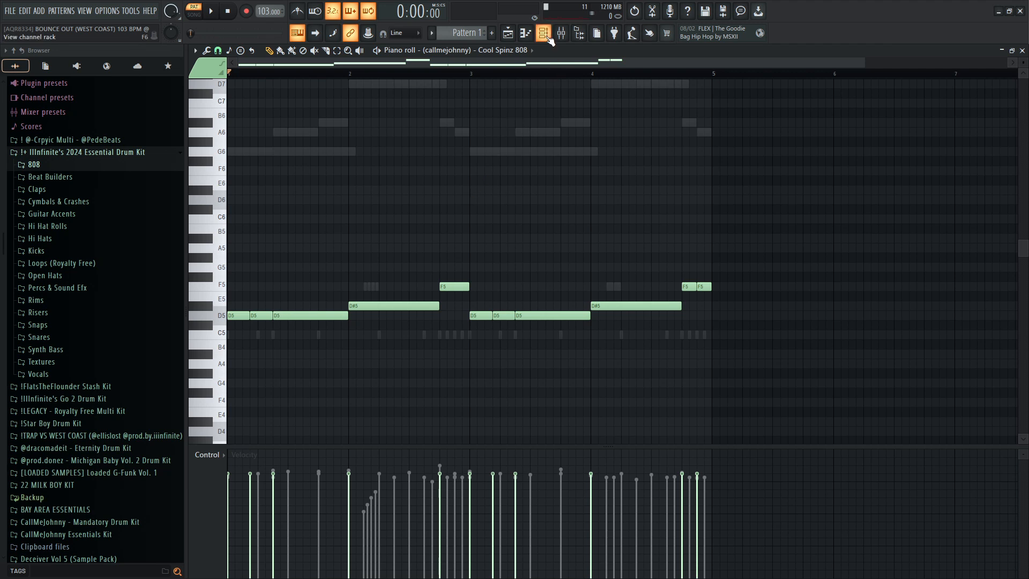
# Unmute the Serato Sample channel, trigger the green cue of the Bounce Out vocal and play it with the beat
pyautogui.click(542, 33)
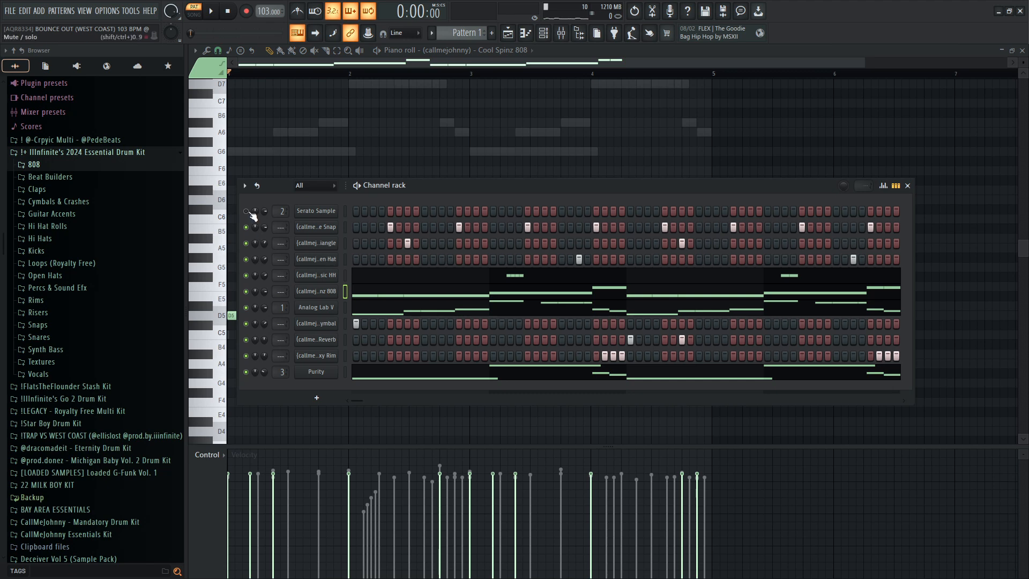
pyautogui.click(316, 212)
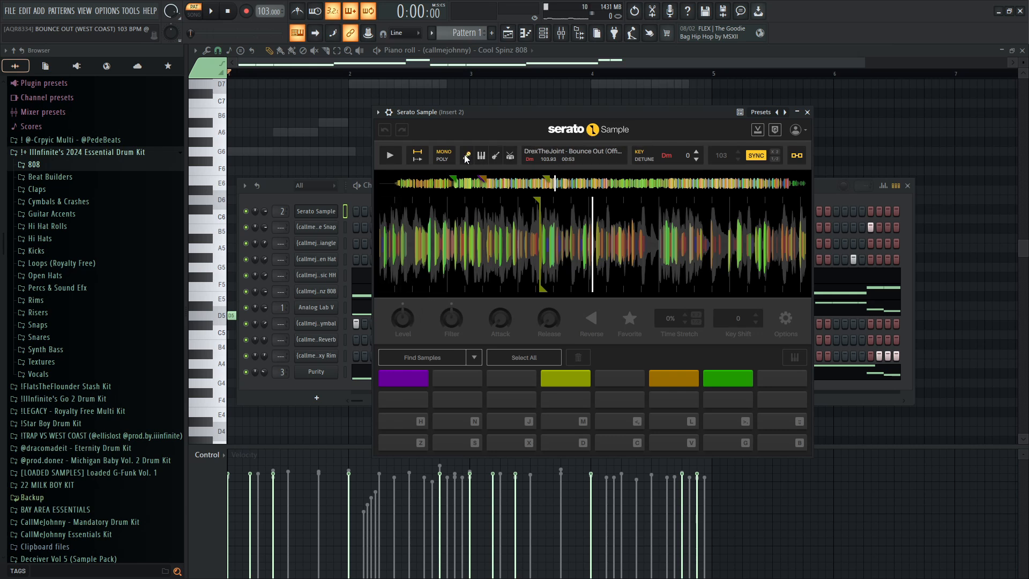
pyautogui.click(722, 380)
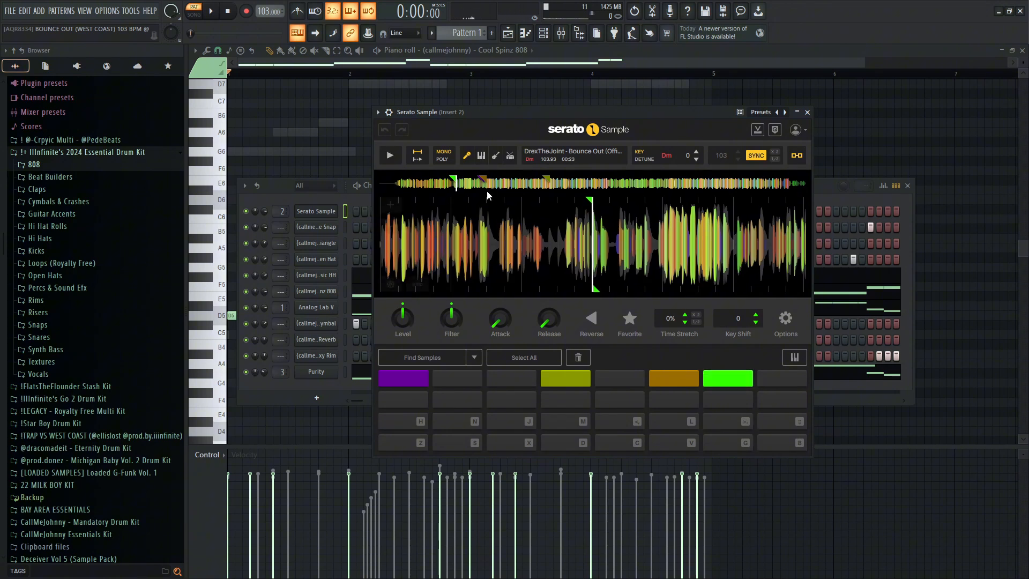
pyautogui.press('space')
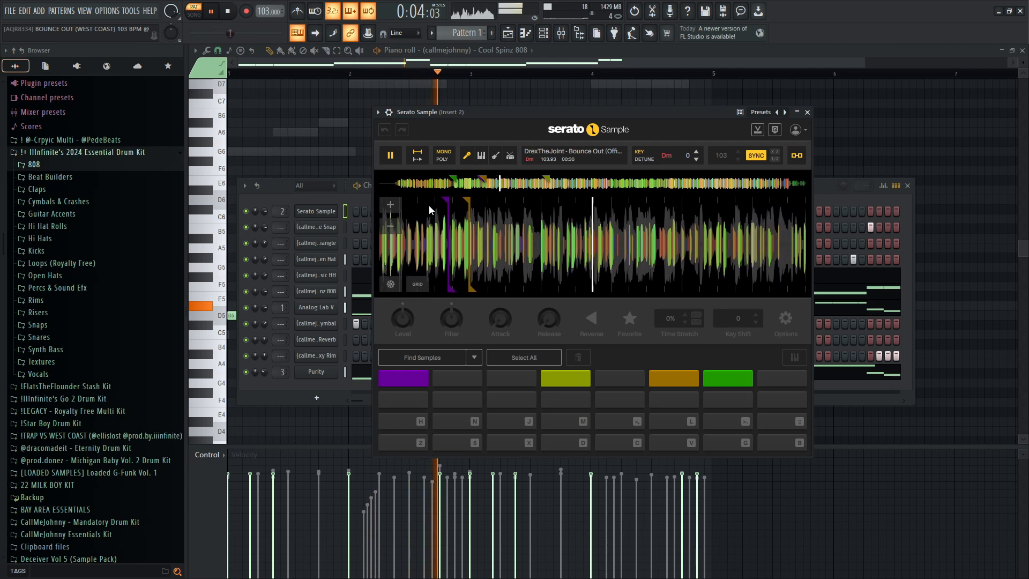
pyautogui.press('space')
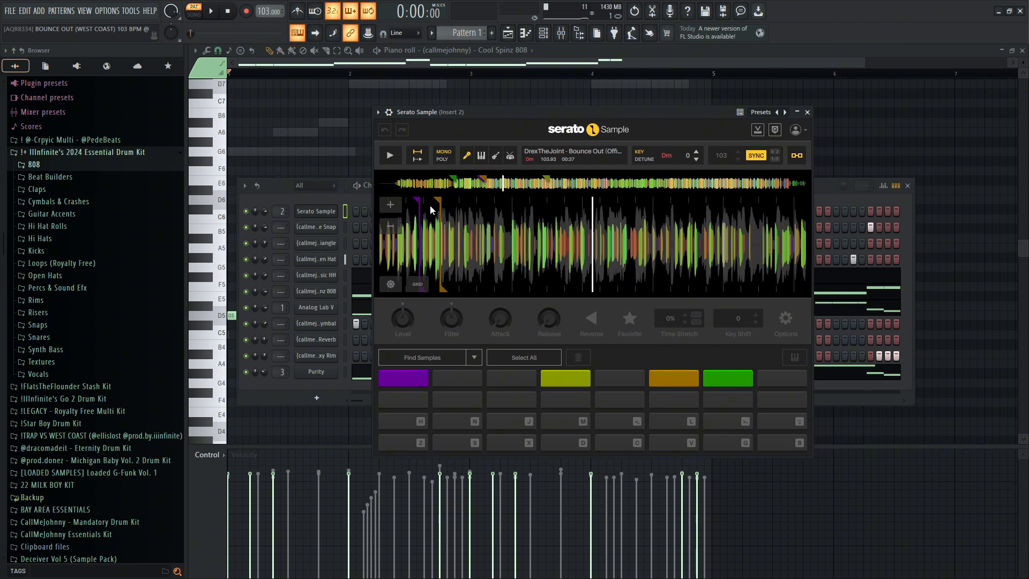
# Review the Purity, Cool Spinz 808 and Basic HH notes in the piano roll, and check the 1Take Snap channel's settings
pyautogui.click(284, 190)
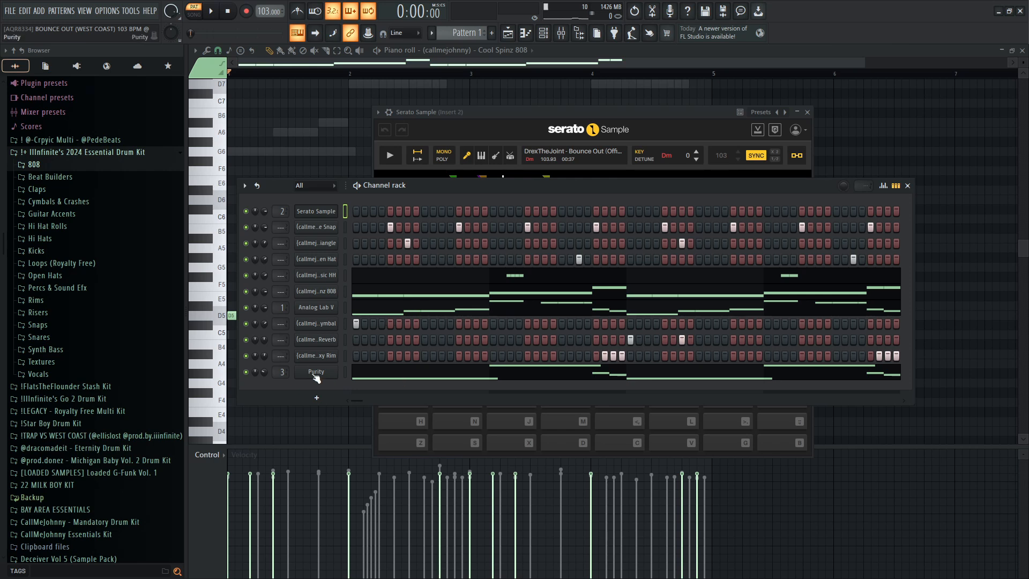
pyautogui.click(372, 378)
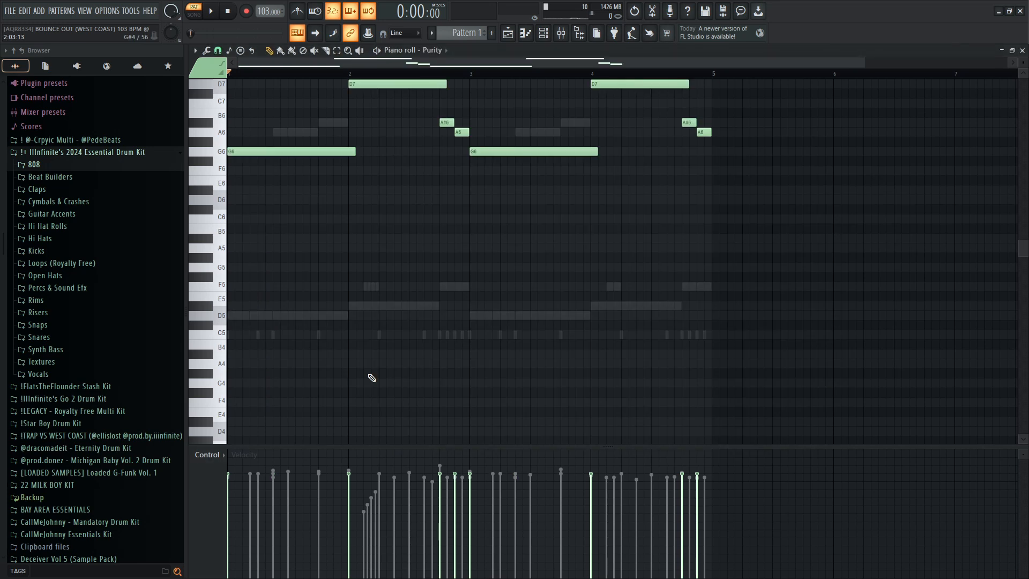
pyautogui.scroll(4, 399, 402)
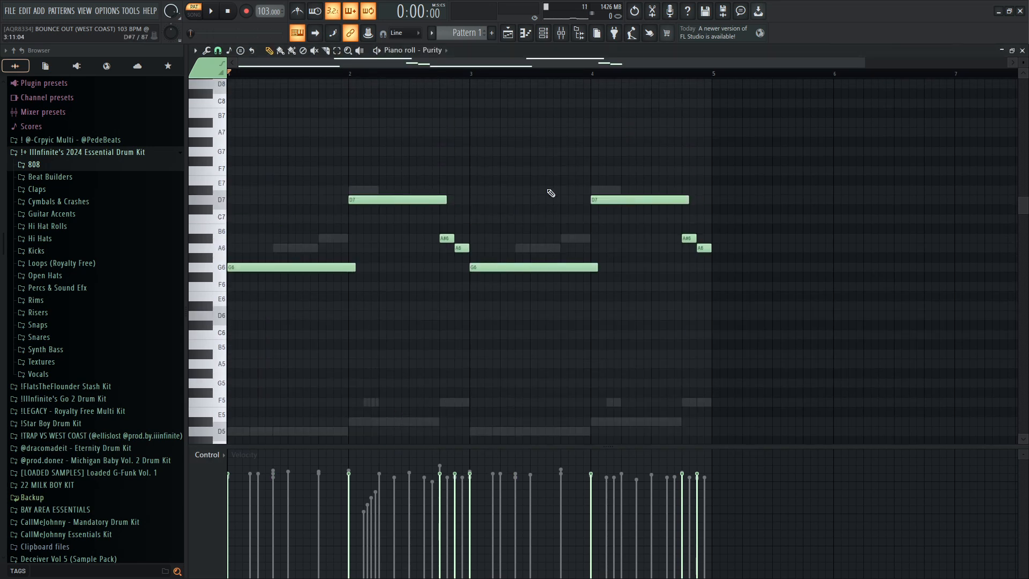
pyautogui.click(547, 36)
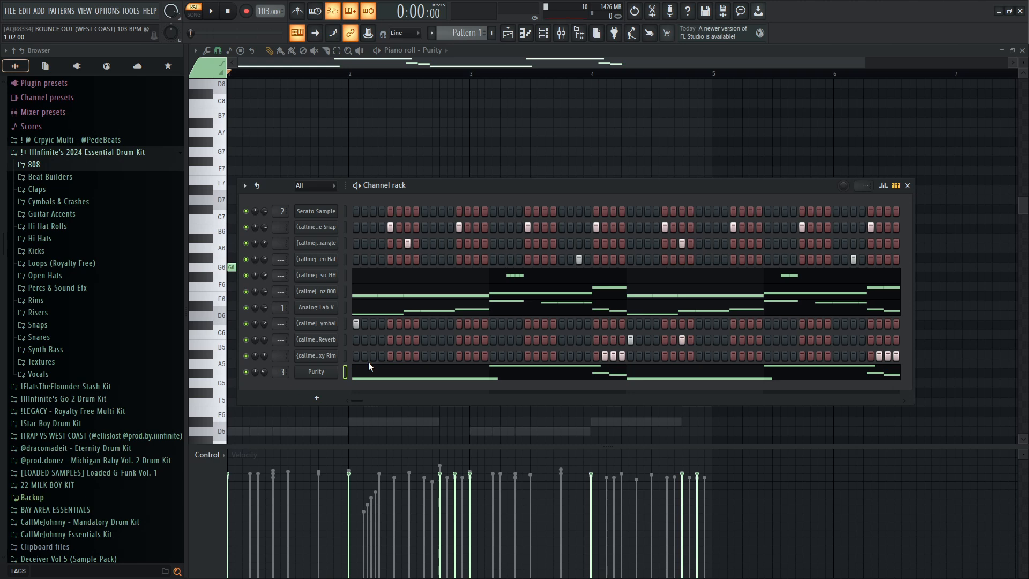
pyautogui.click(391, 294)
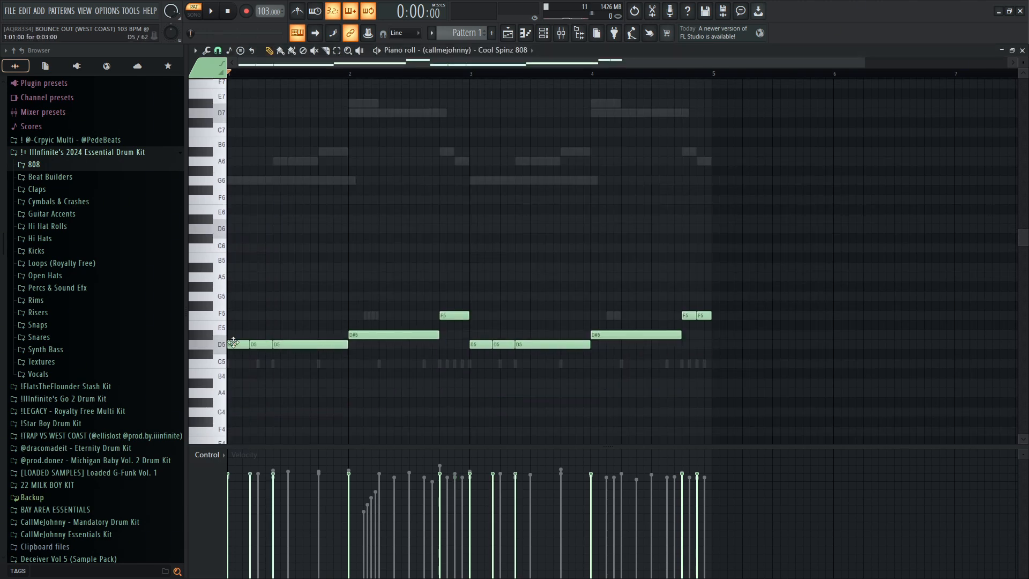
pyautogui.click(543, 32)
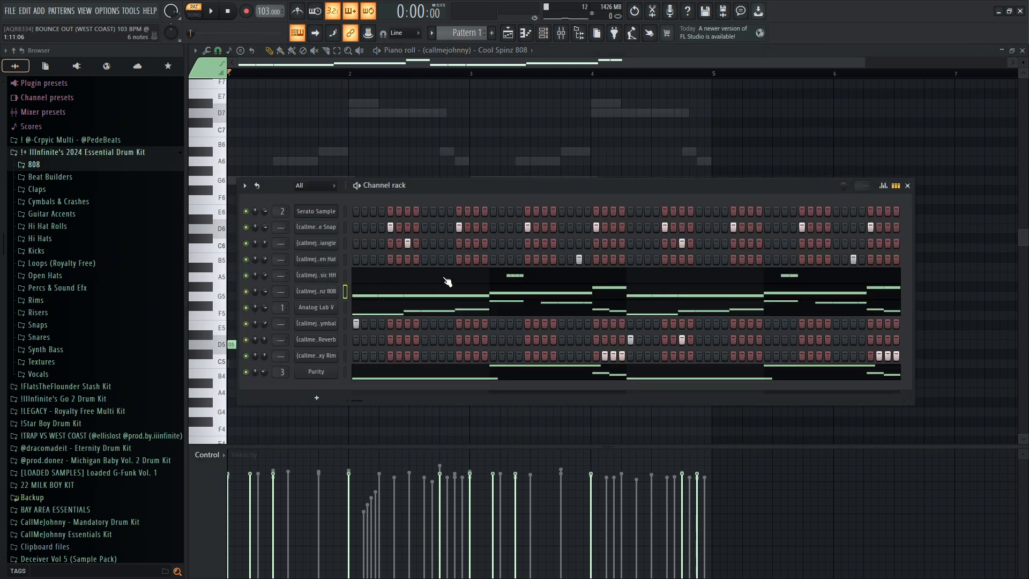
pyautogui.click(498, 280)
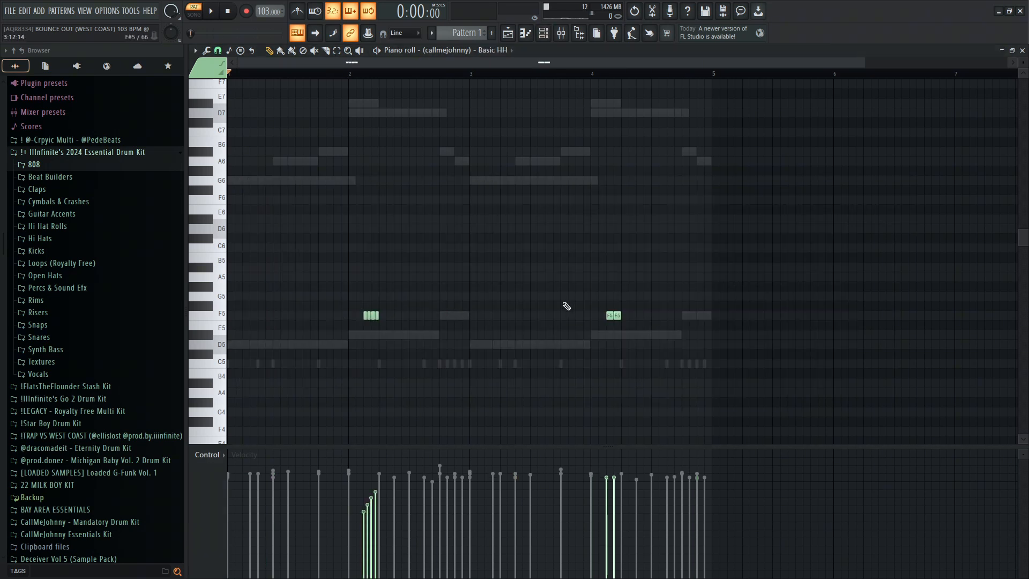
pyautogui.click(545, 36)
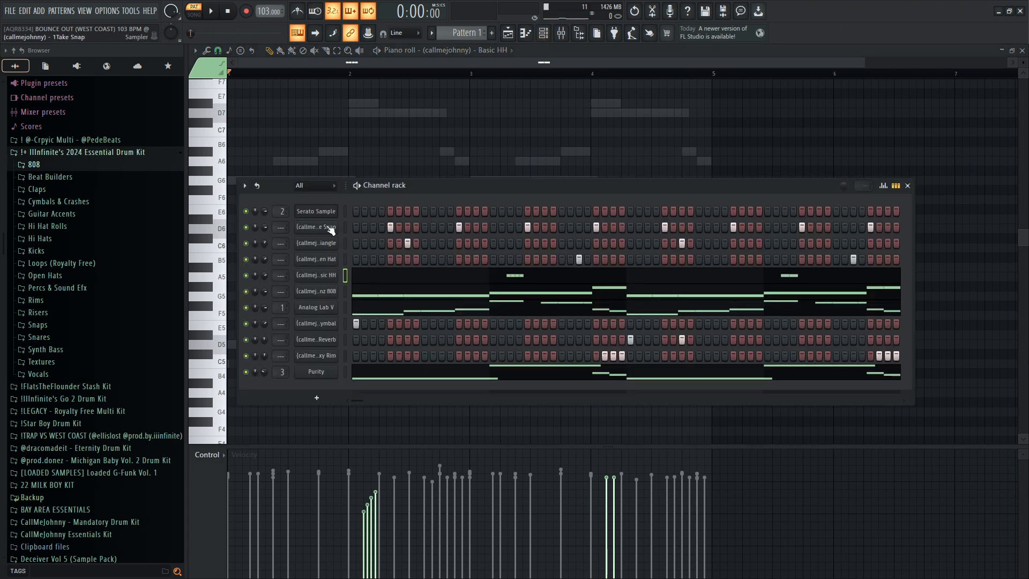
pyautogui.click(331, 229)
pyautogui.click(533, 152)
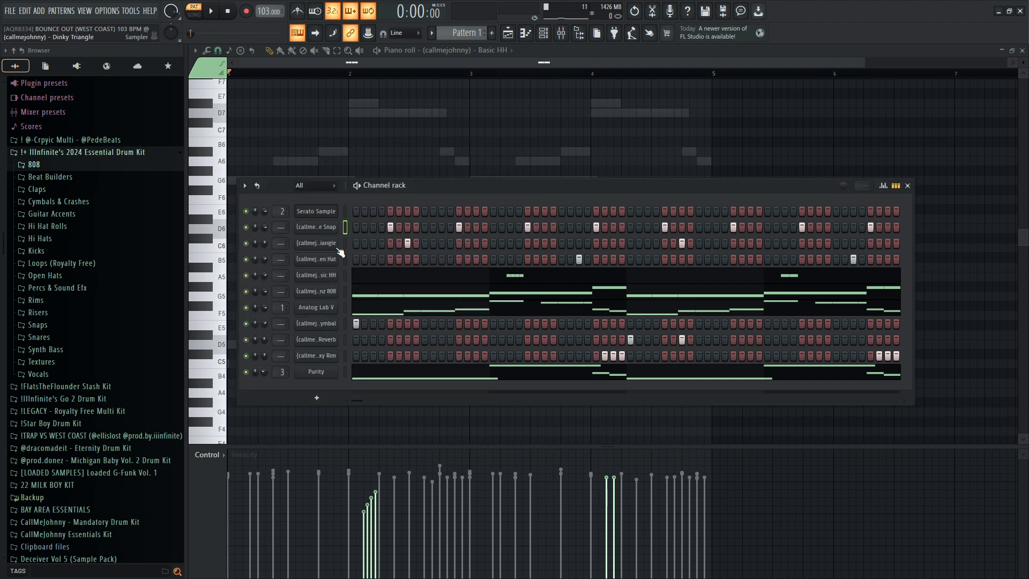